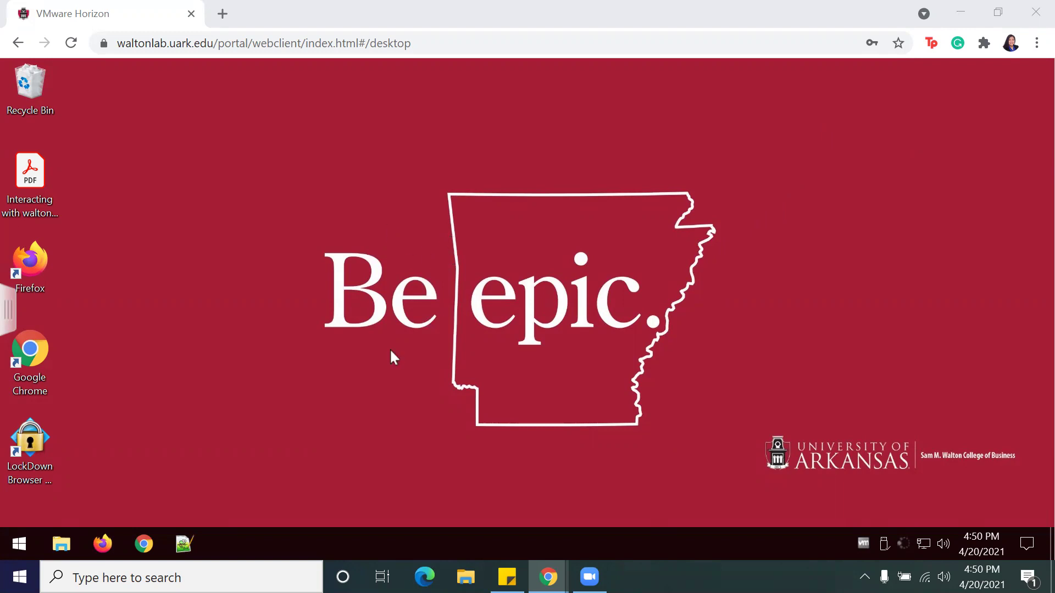
Launch Excel from the remote desktop's app list and start a blank workbook.
click(19, 544)
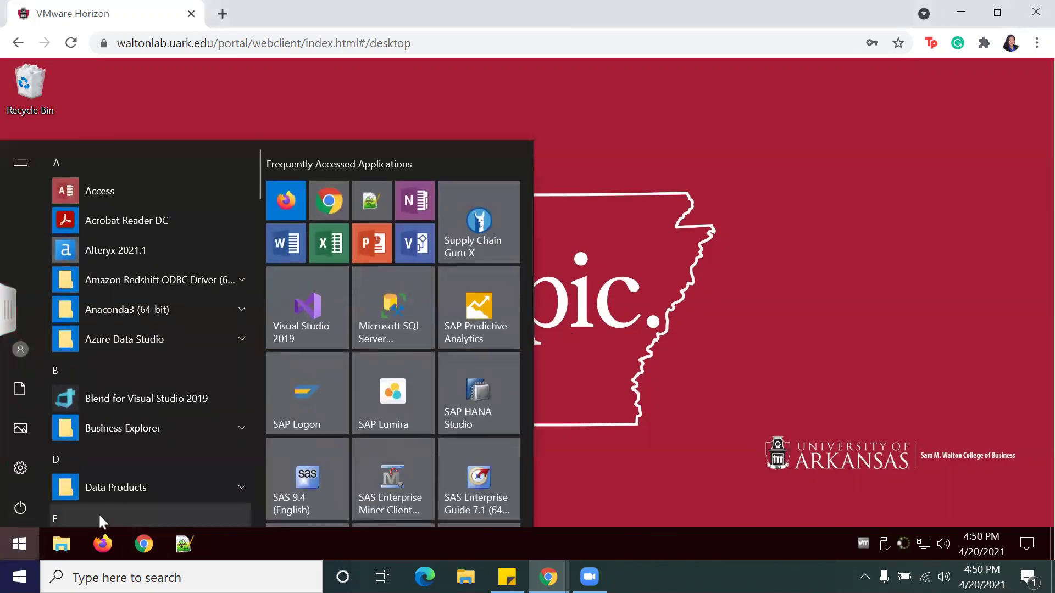
scroll(98, 514, down, 3)
click(94, 489)
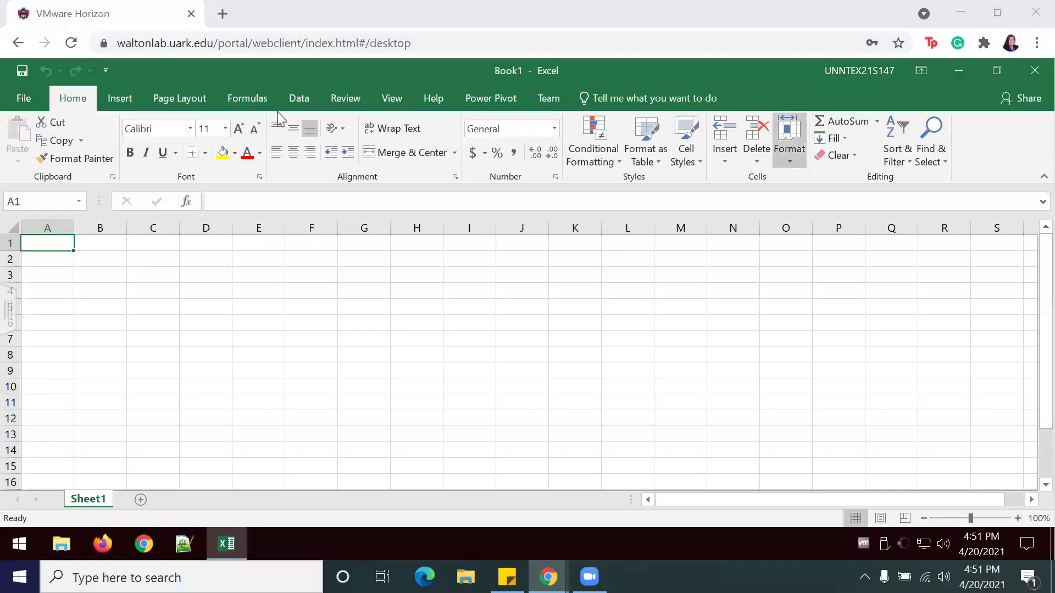
Open the From SQL Server Database import dialog via Get Data > From Database.
click(299, 98)
click(22, 155)
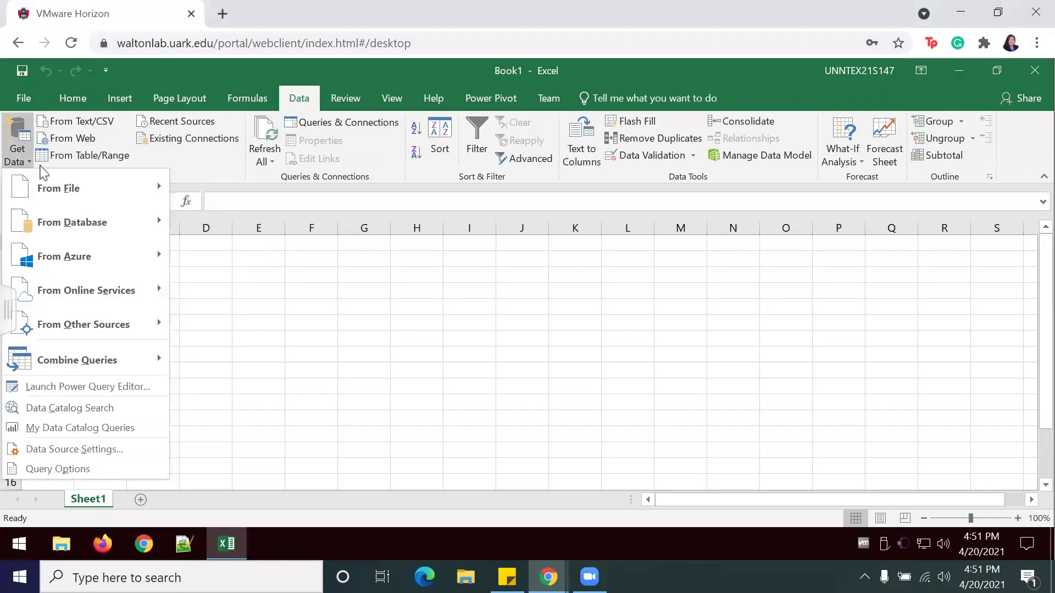
mouse_move(140, 228)
click(232, 170)
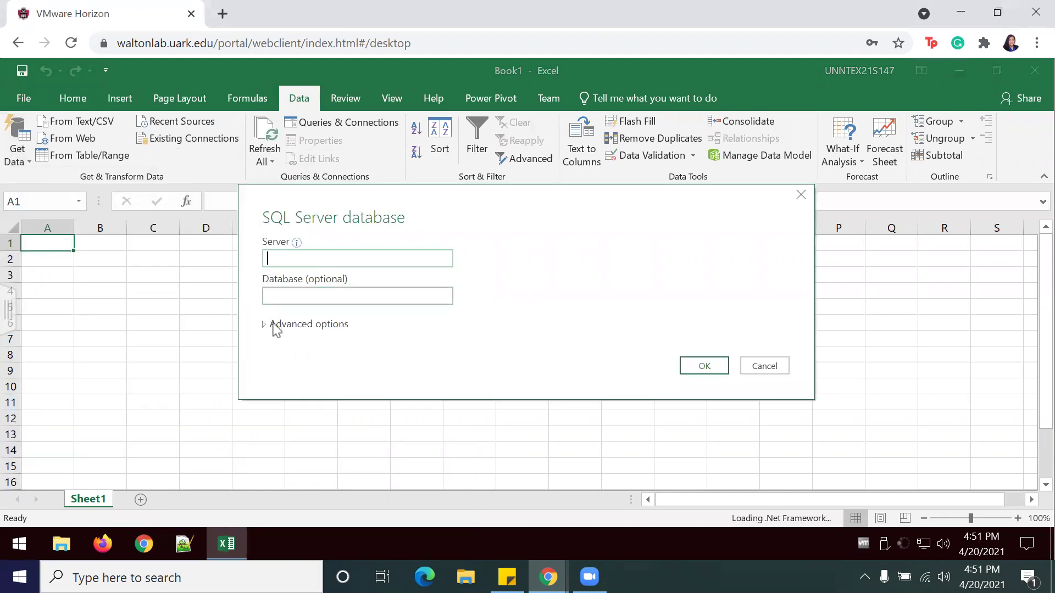
Run a custom SQL statement against WCOB_DILLARDS to preview daily year, month, day and amount totals.
click(274, 325)
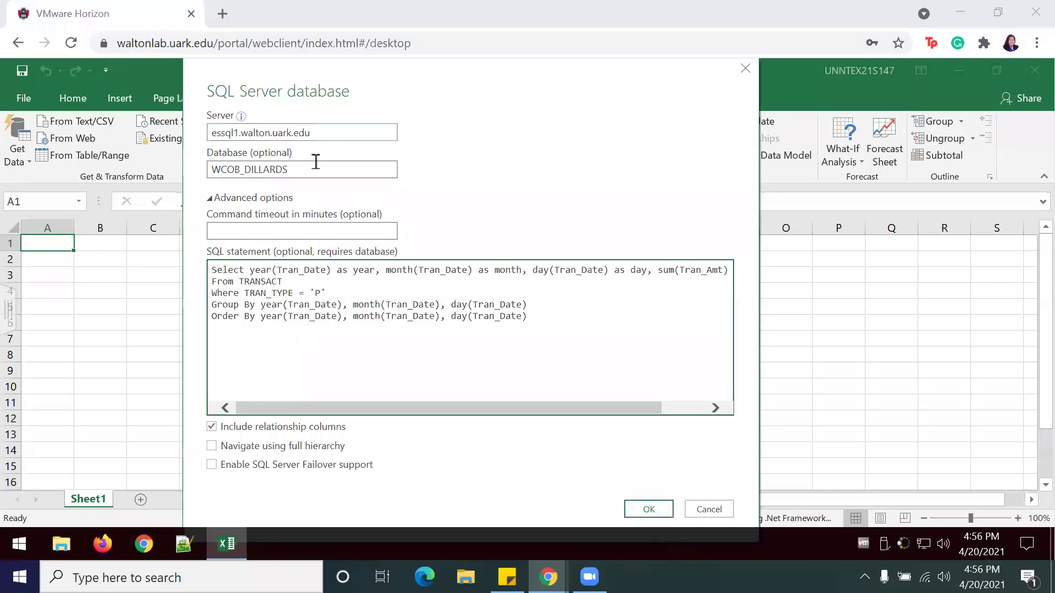
click(649, 509)
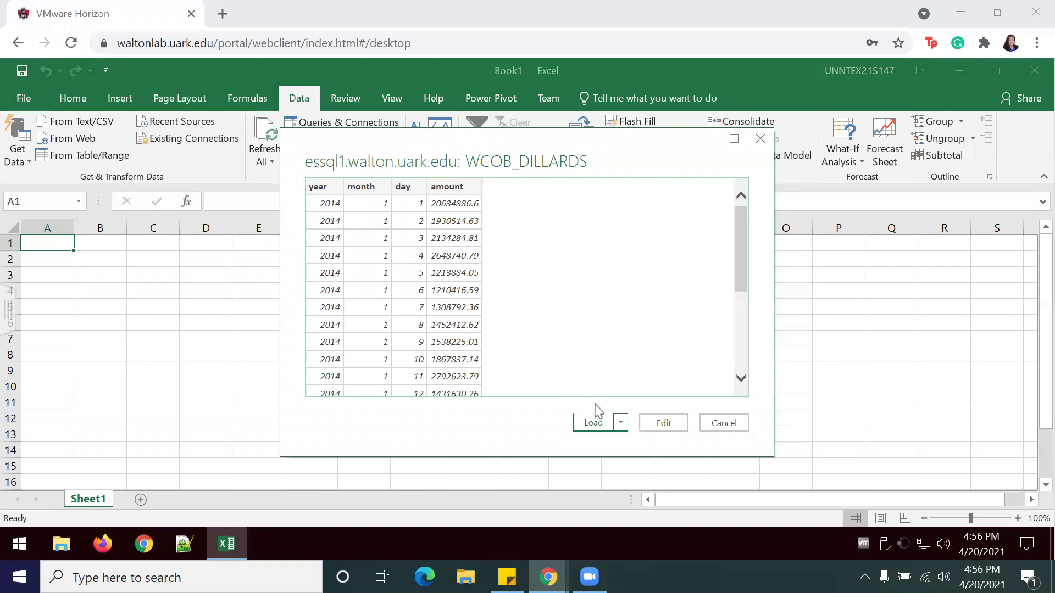
In Power Query, pivot the year column into 2014, 2015 and 2016 columns with amount as values.
click(662, 423)
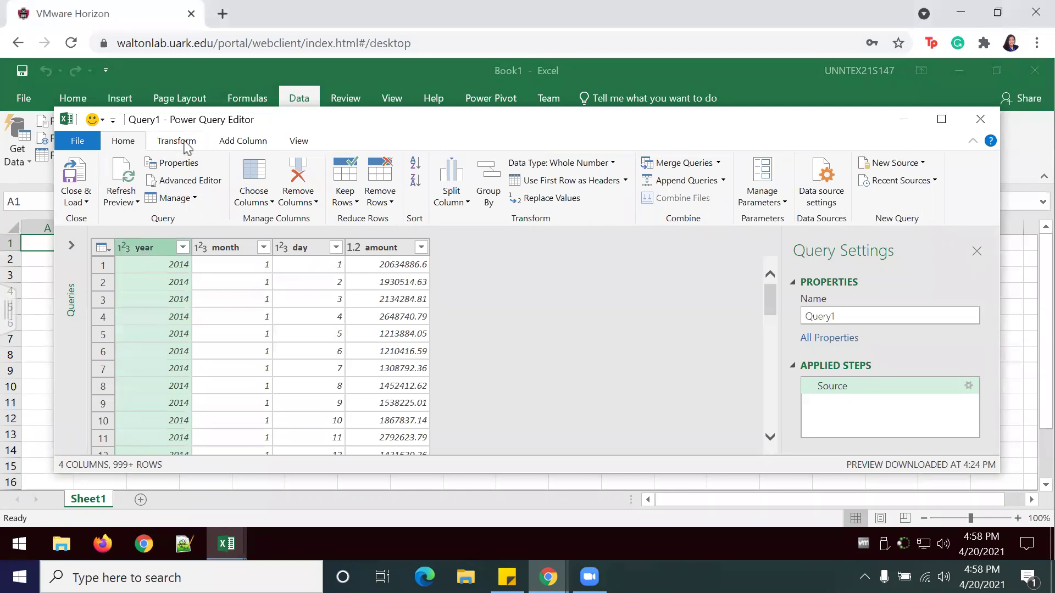
click(185, 143)
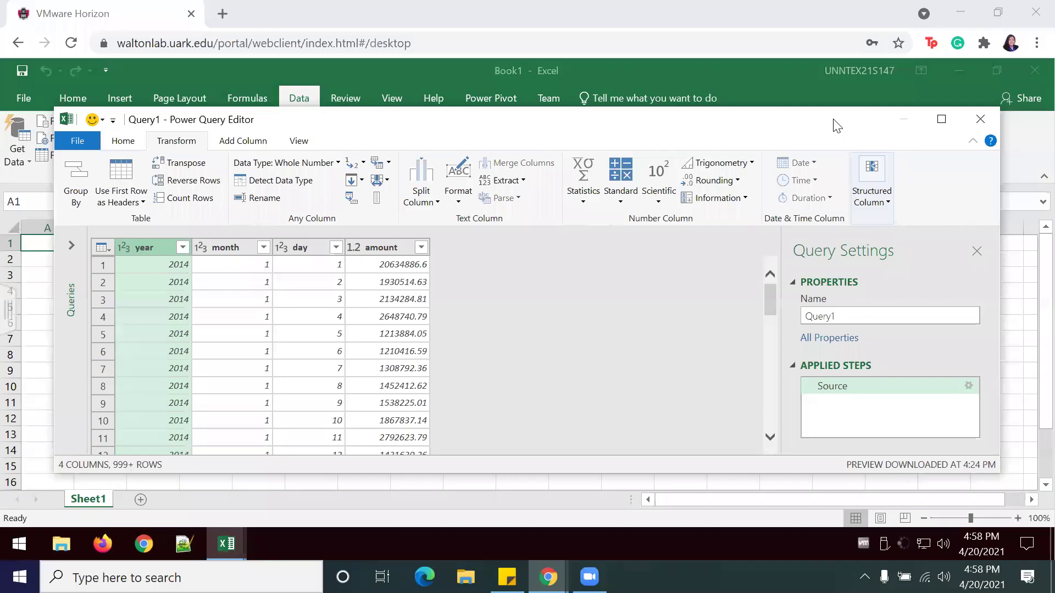
click(350, 201)
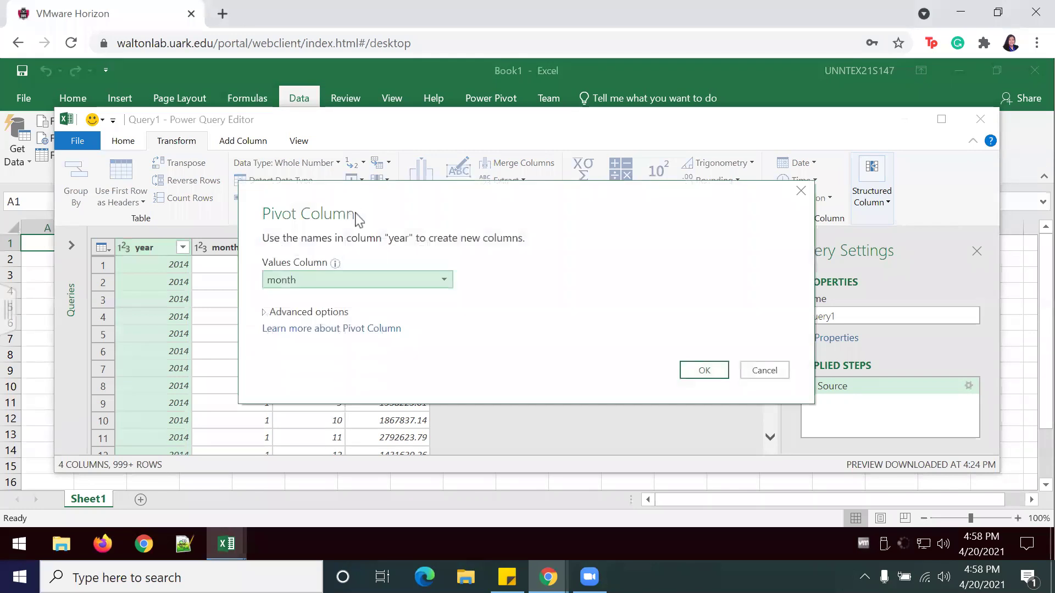
click(362, 281)
click(337, 331)
click(693, 371)
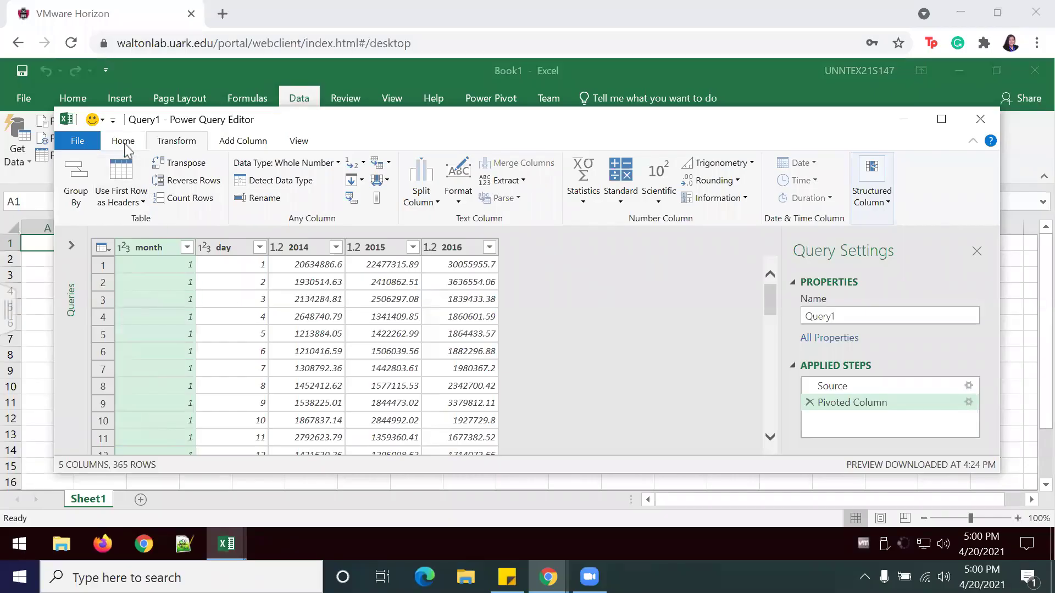
click(124, 141)
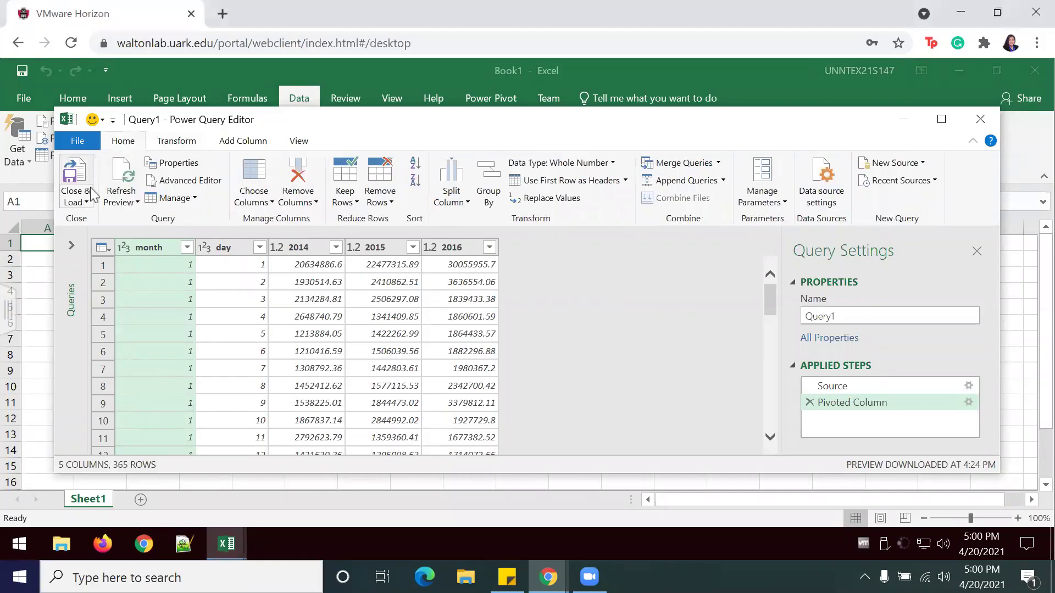
Load Query1 as a 365-row table on Sheet2 and start a Data Model PivotTable from it.
click(77, 181)
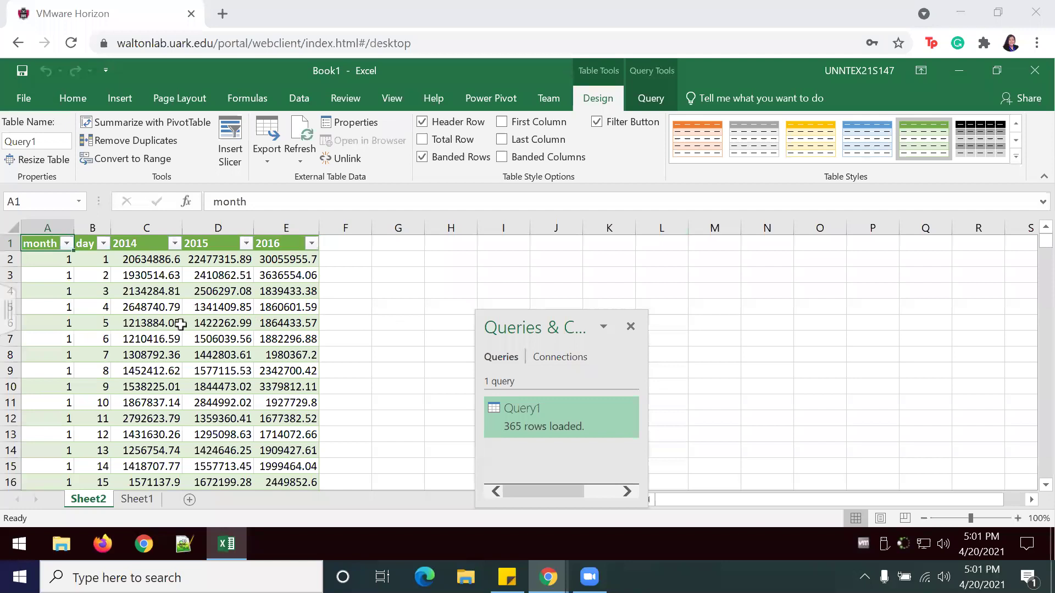
click(44, 243)
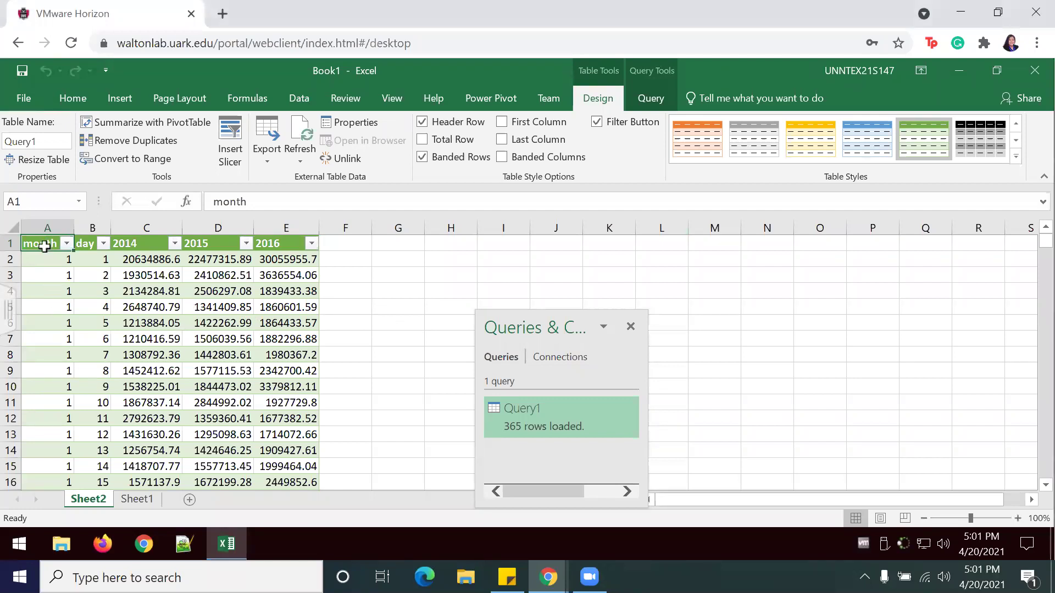
click(119, 97)
click(39, 159)
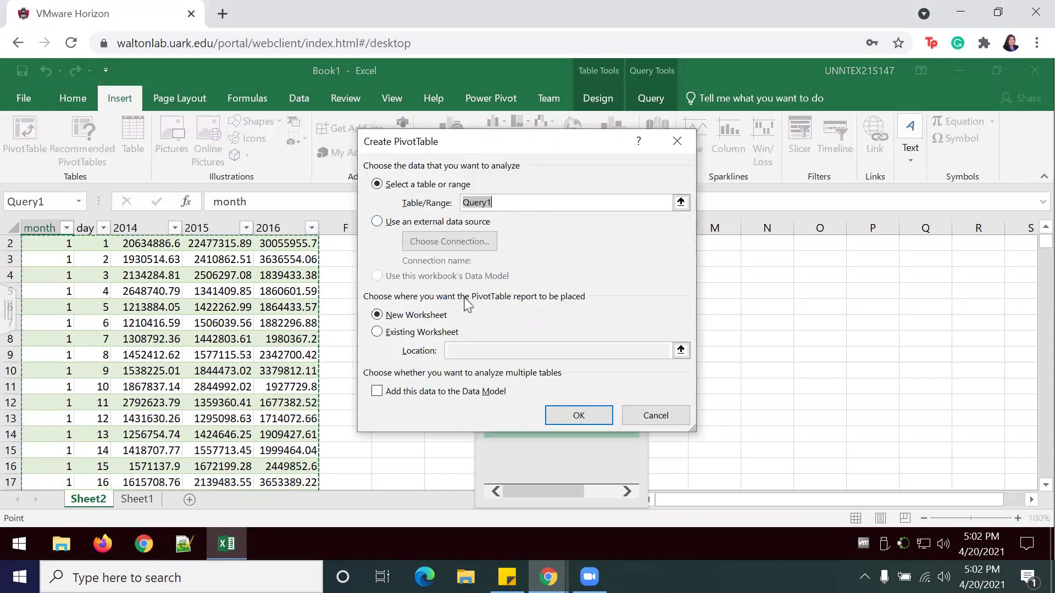
click(385, 392)
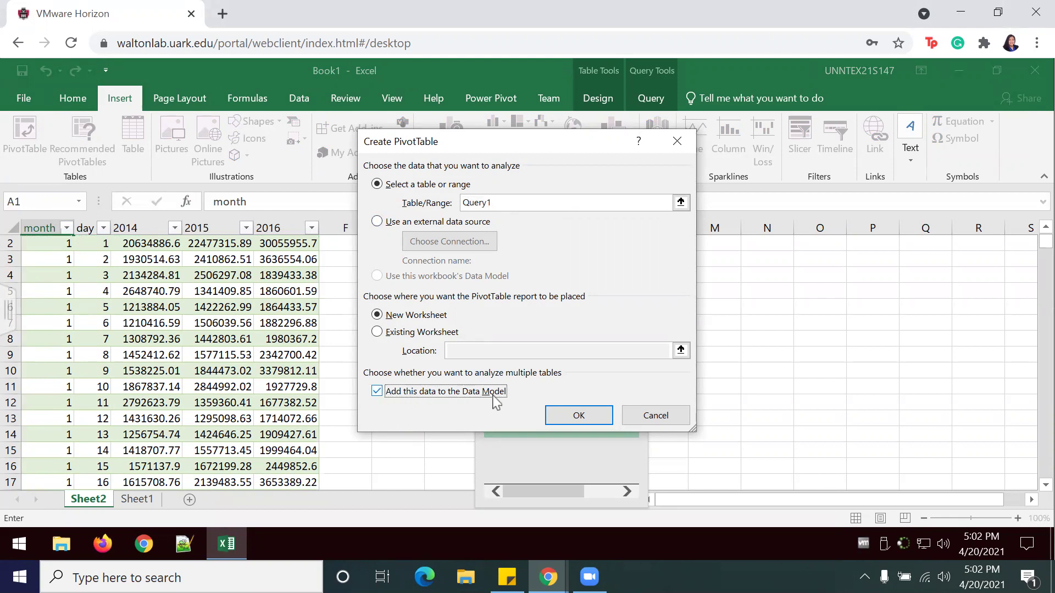
Create the PivotTable on a new sheet and rename that sheet 'Pivot Table'.
click(578, 415)
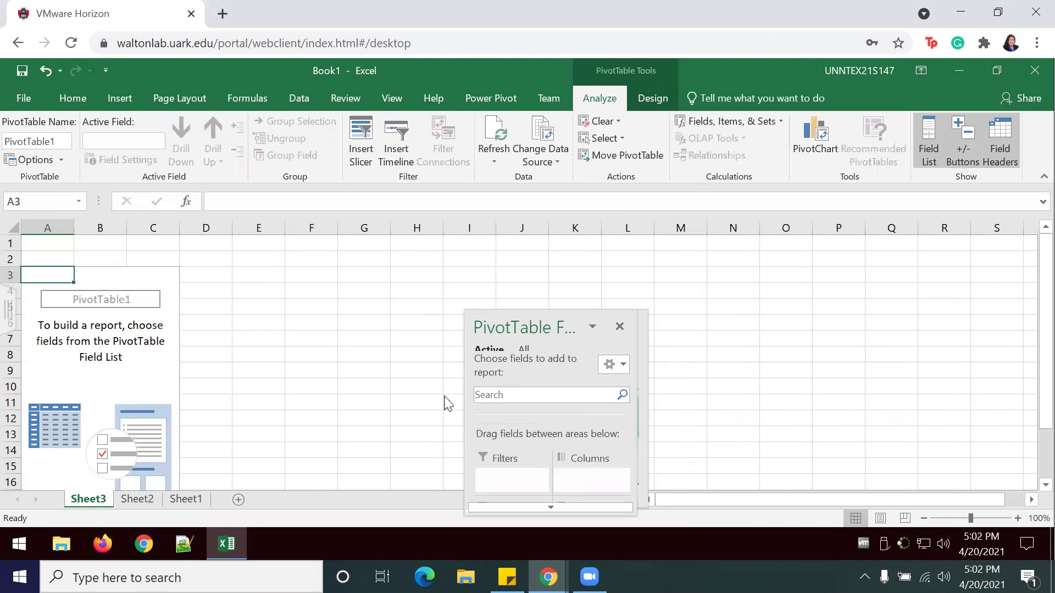
double_click(96, 501)
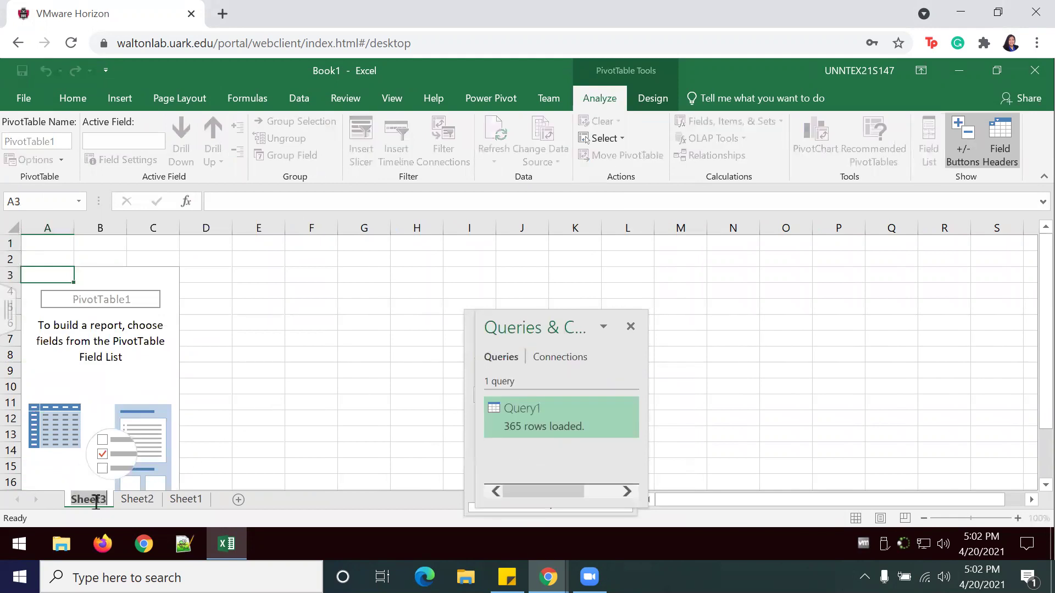
text(Pivot)
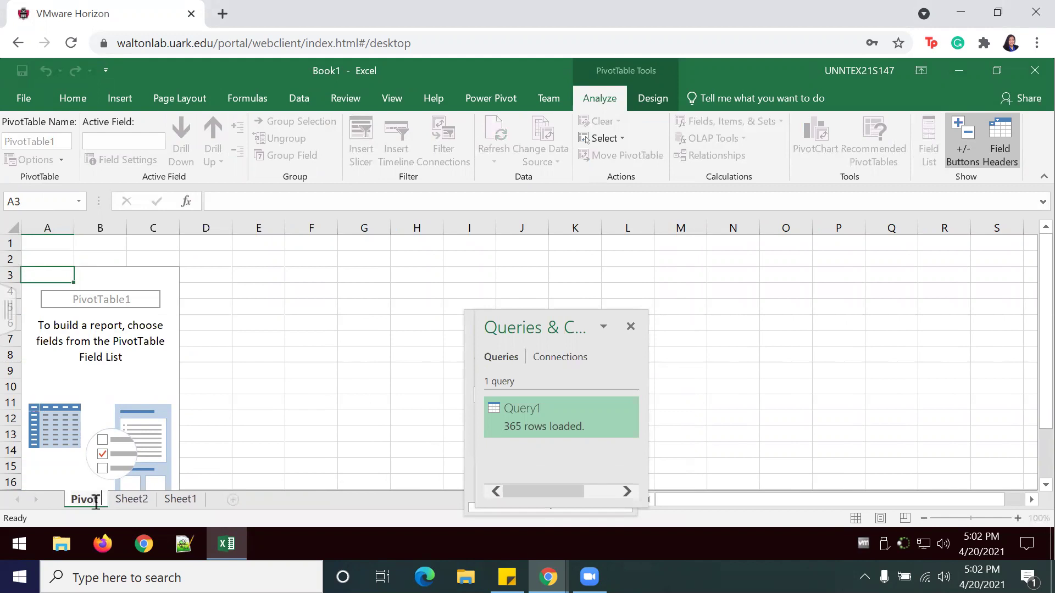
text( Table)
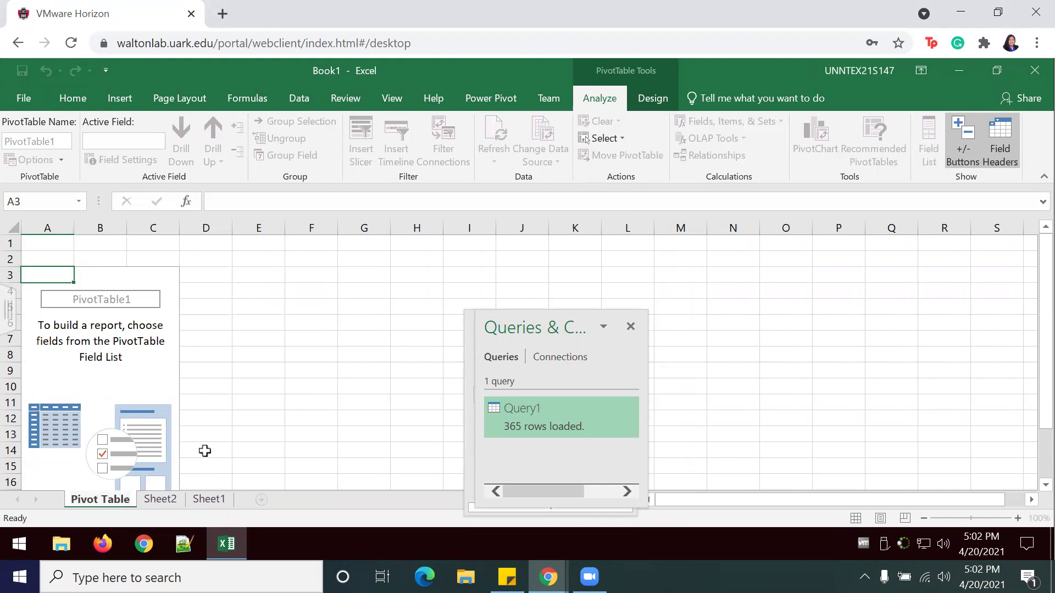
click(205, 450)
Rename the query data sheet Sheet2 to 'Query 1' and return to the Pivot Table sheet.
click(165, 501)
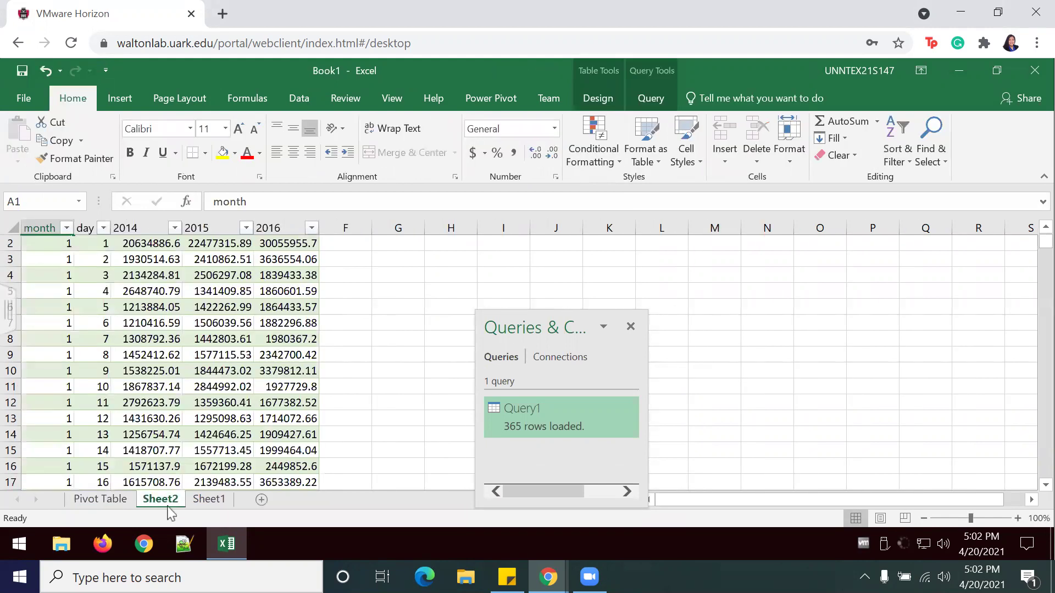
right_click(168, 508)
click(208, 352)
text(qUERY)
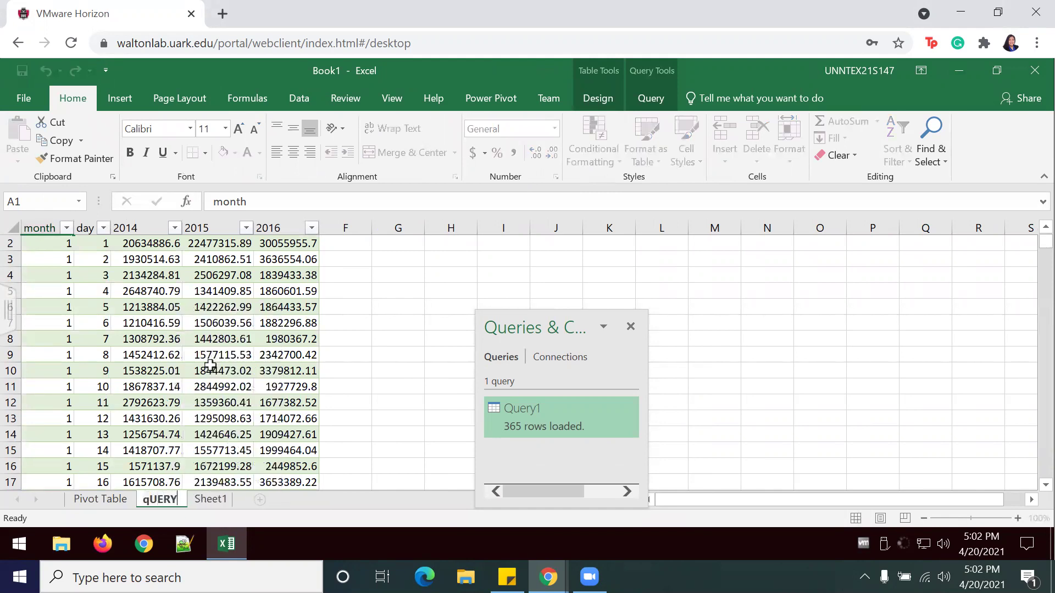
key(BackSpace)
key(BackSpace)
key(BackSpace)
key(BackSpace)
key(BackSpace)
text(Query)
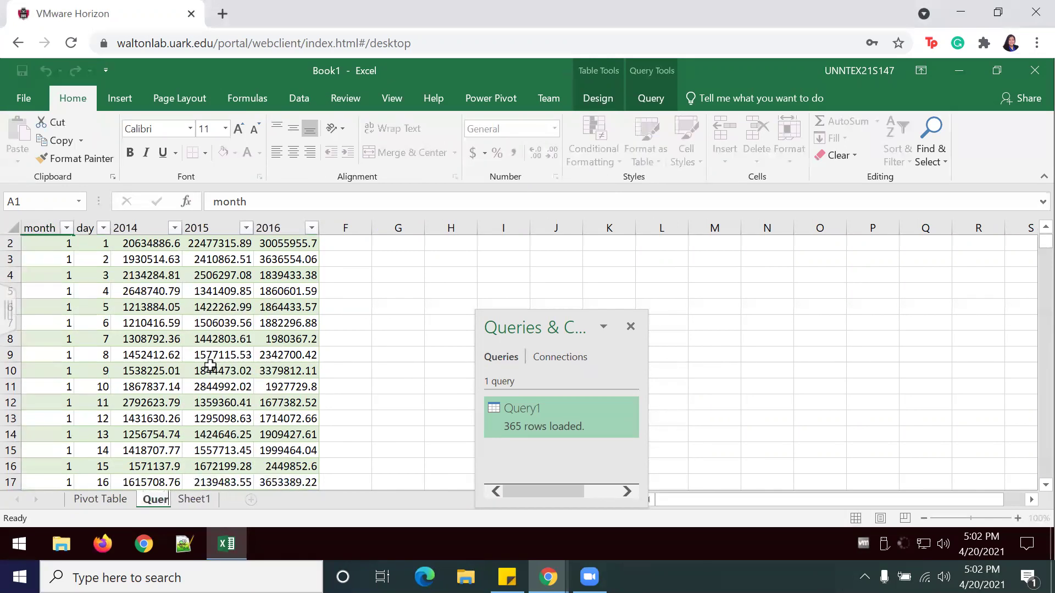
key(Return)
text(1)
click(408, 340)
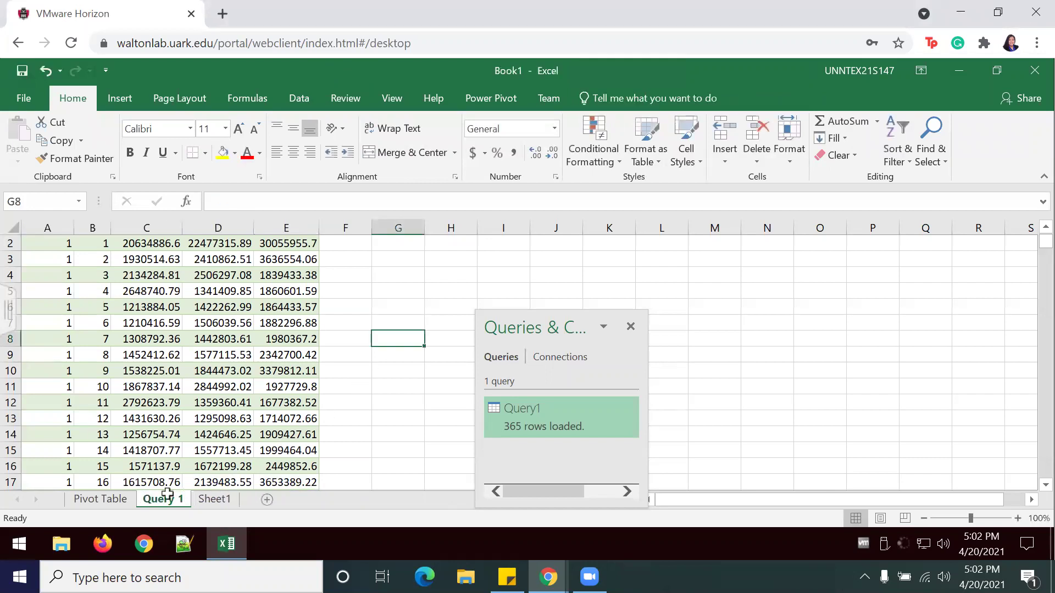
click(101, 501)
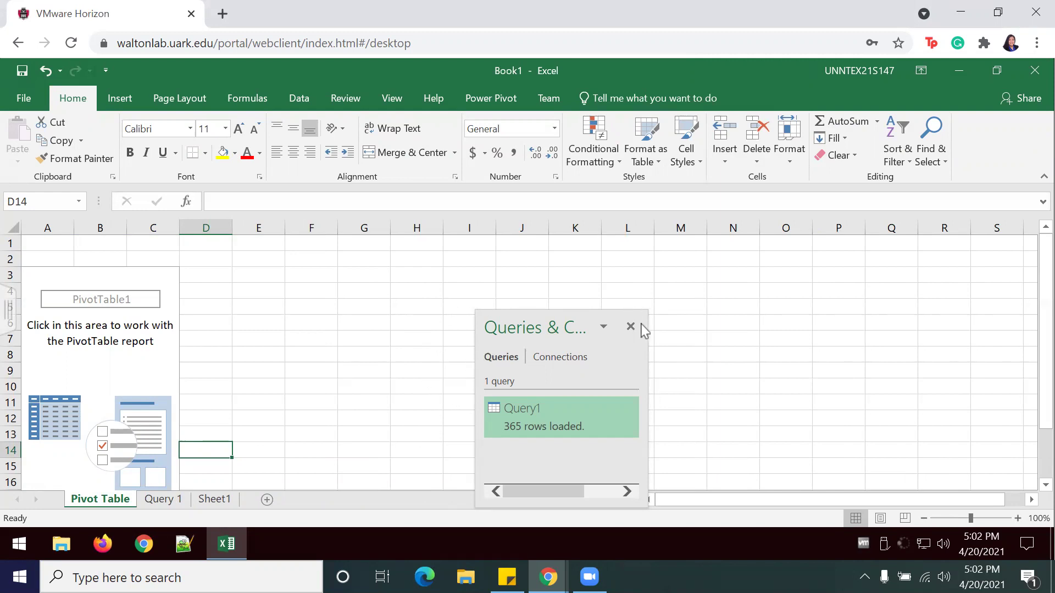
Check in Excel Options' COM Add-ins list that Microsoft Power Pivot for Excel is enabled.
click(20, 99)
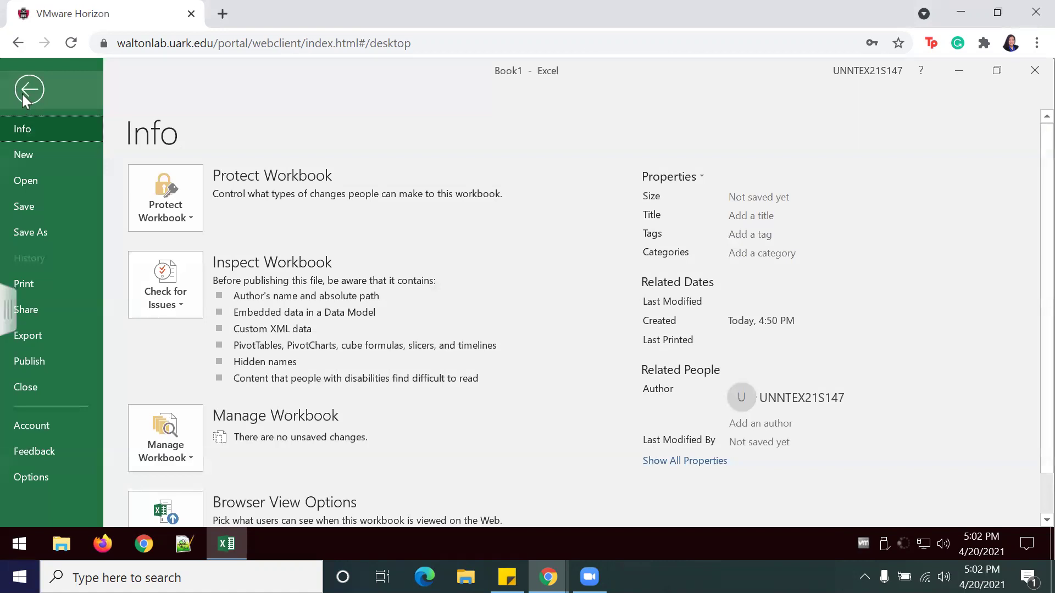
click(23, 95)
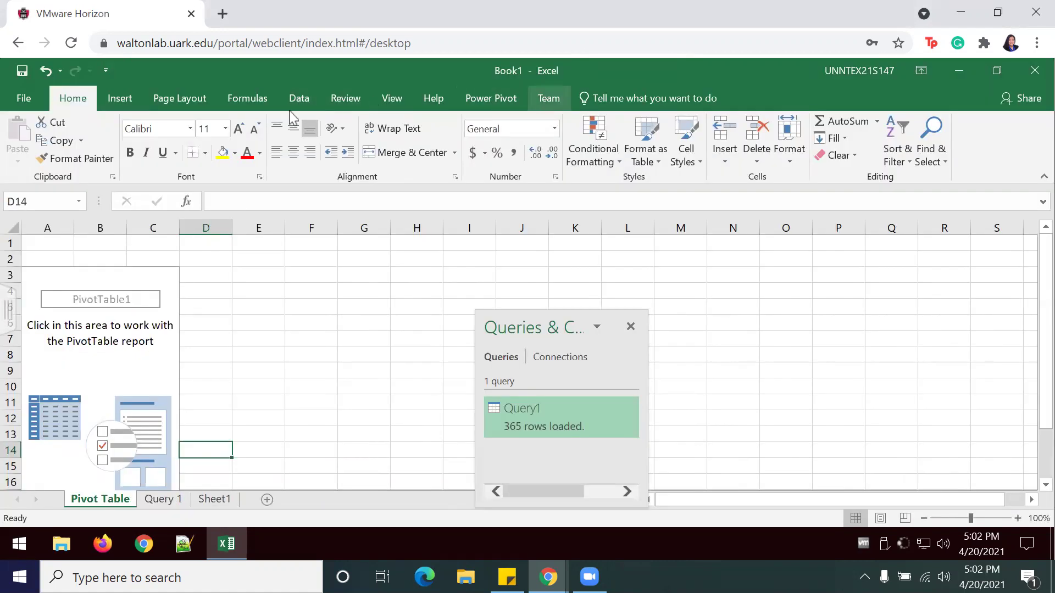
click(25, 99)
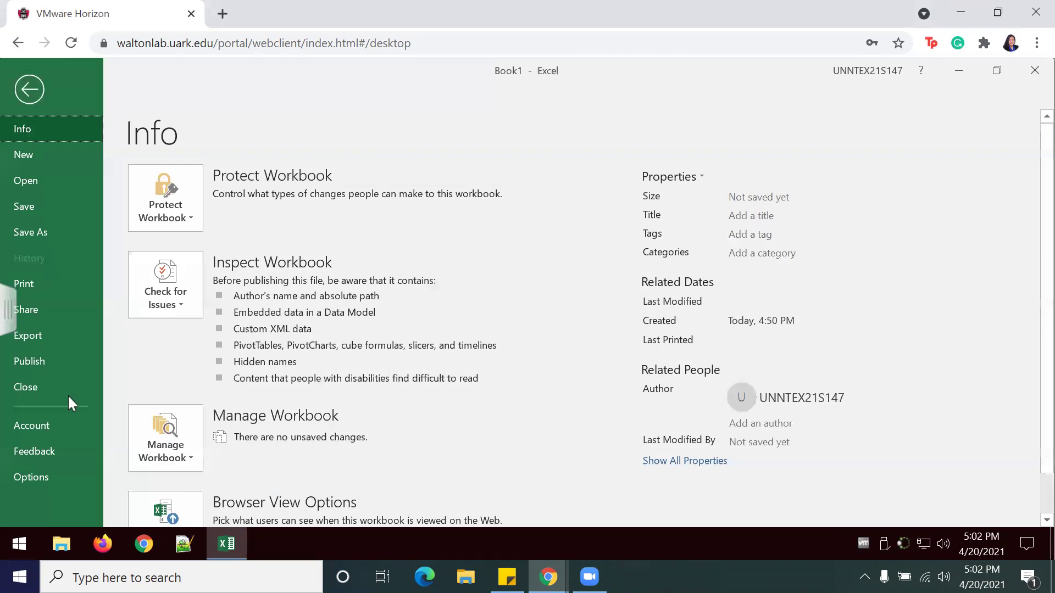
click(43, 478)
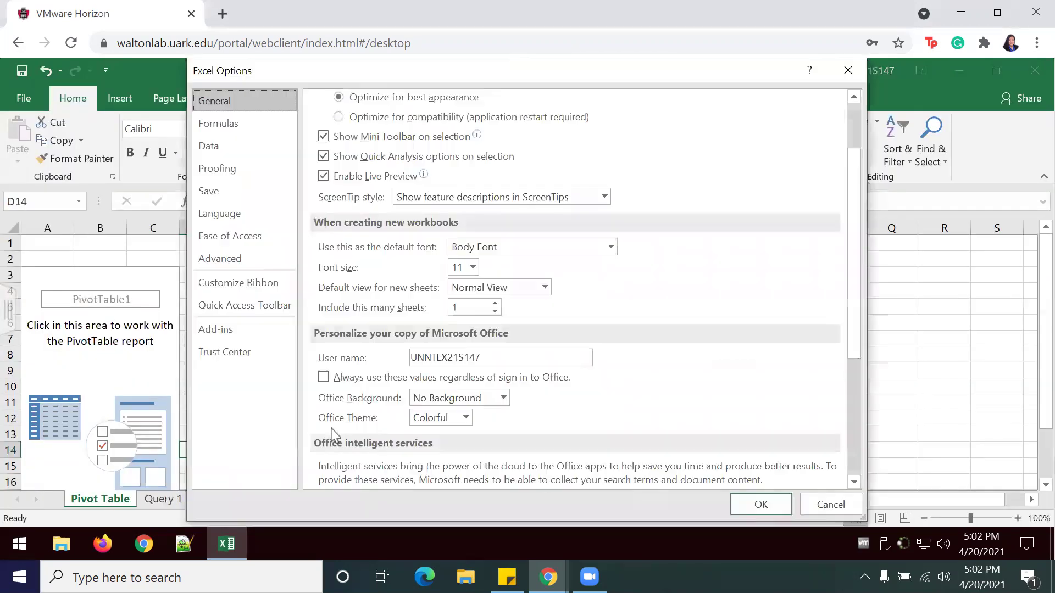
click(218, 335)
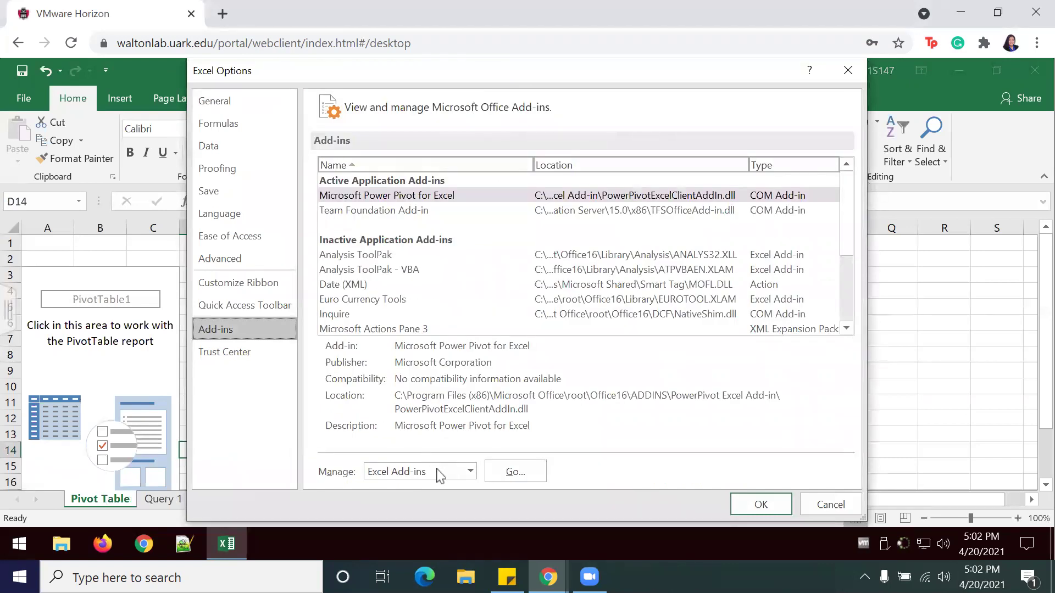
click(470, 472)
click(413, 408)
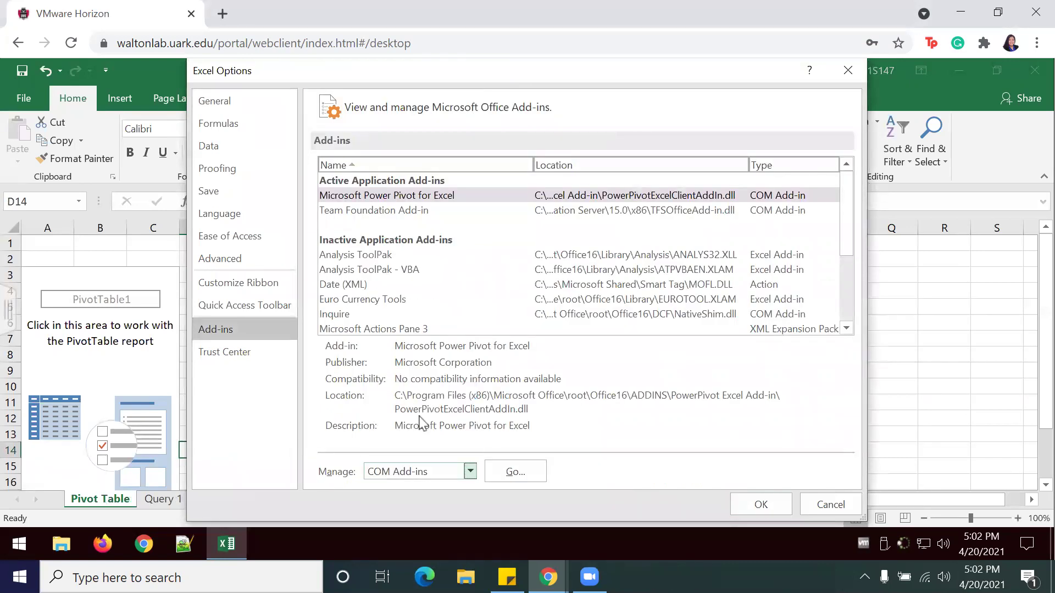
click(506, 473)
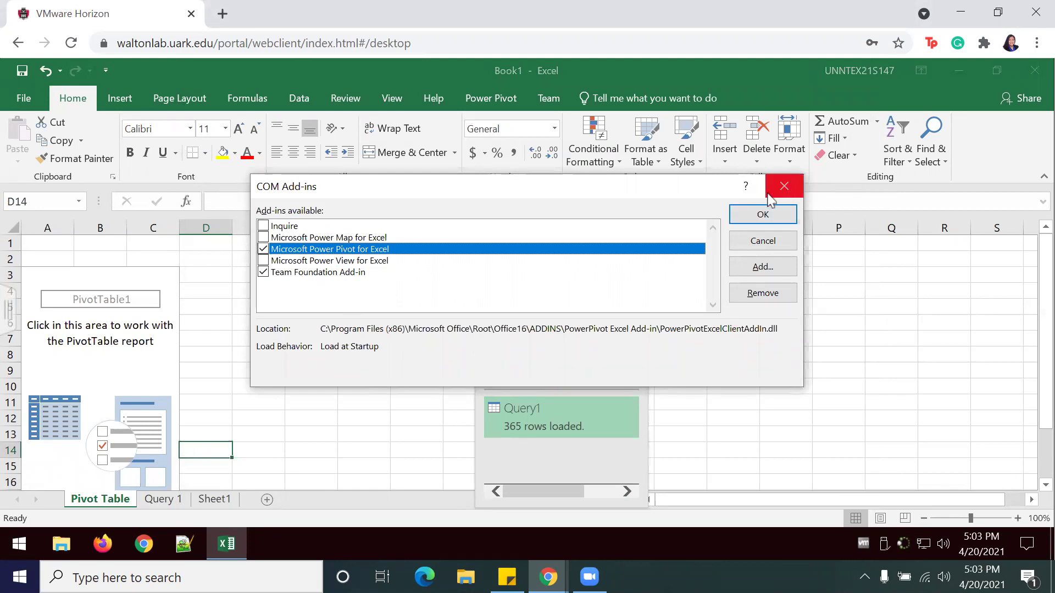
click(771, 245)
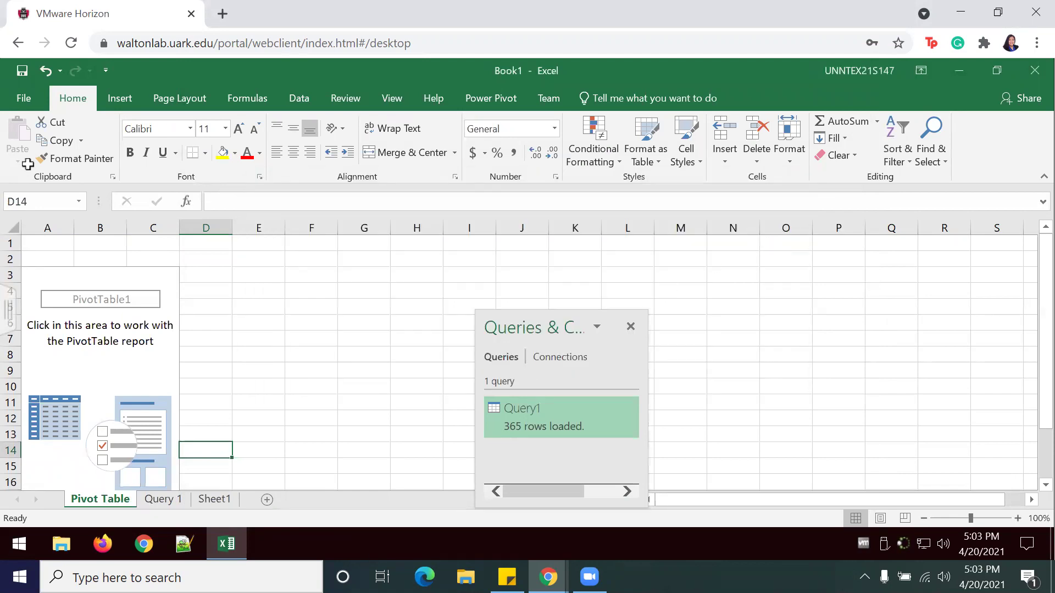
Leave the backstage view and bring up the Power Pivot ribbon tools.
click(24, 98)
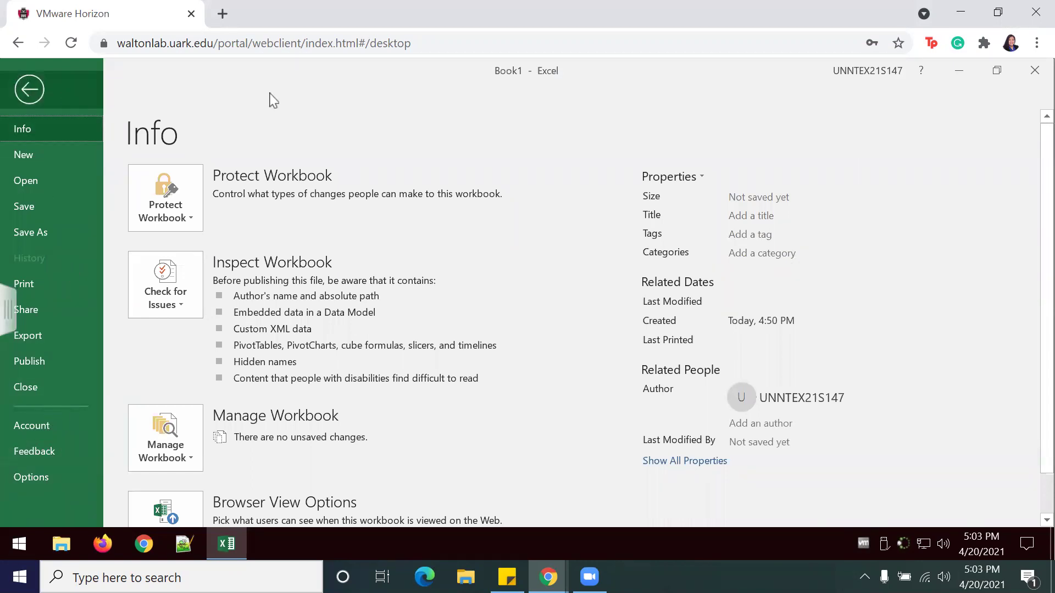
key(Escape)
click(487, 98)
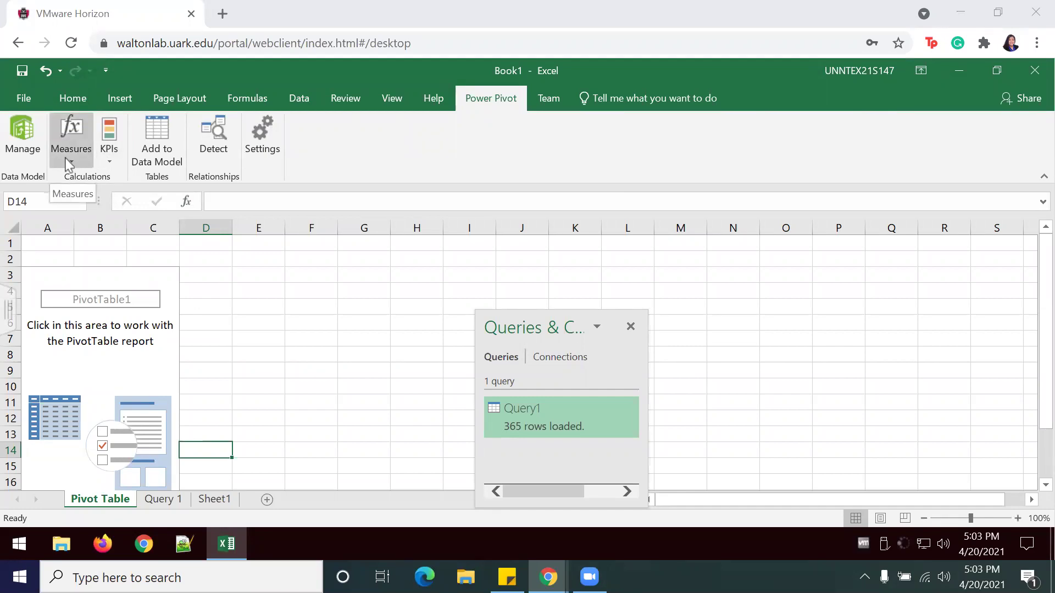
Create a new measure '2014 Sales' on Query1 with the formula =SUM([2014]).
click(68, 160)
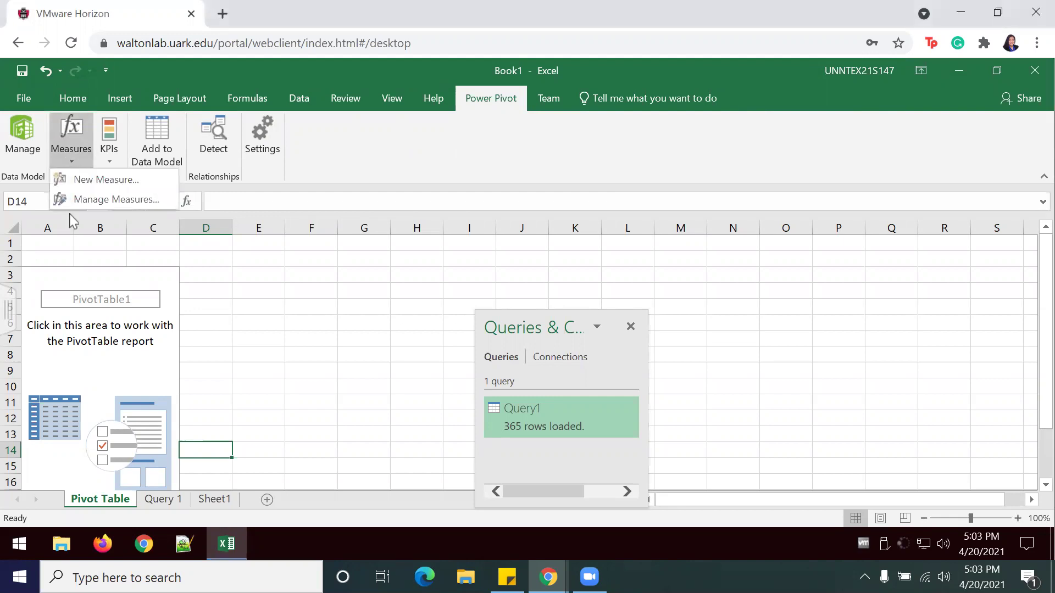
click(77, 181)
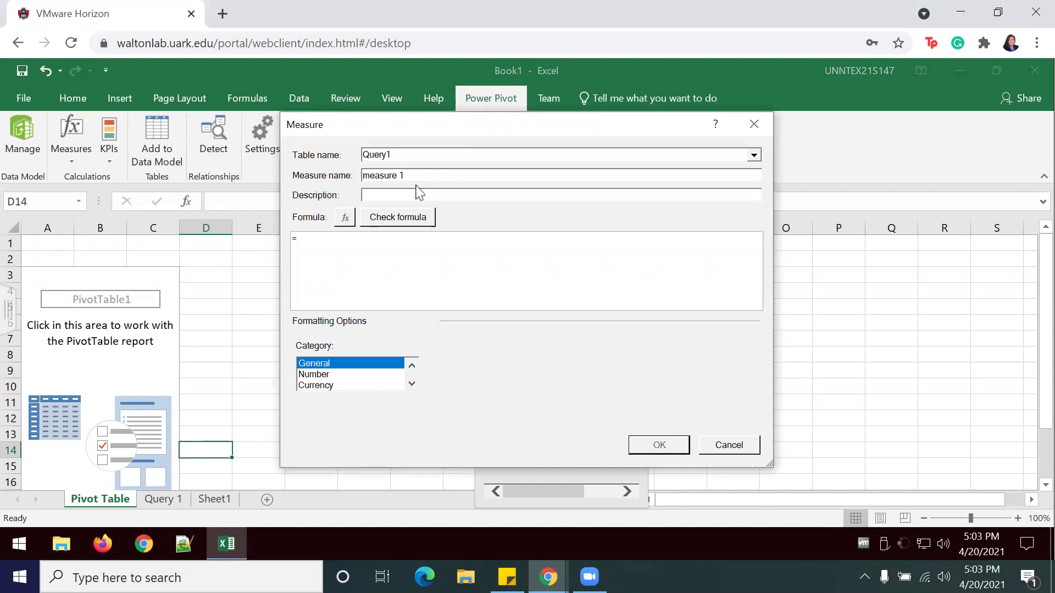
drag(405, 176, 346, 180)
text(2014 Sales)
click(356, 244)
text(su)
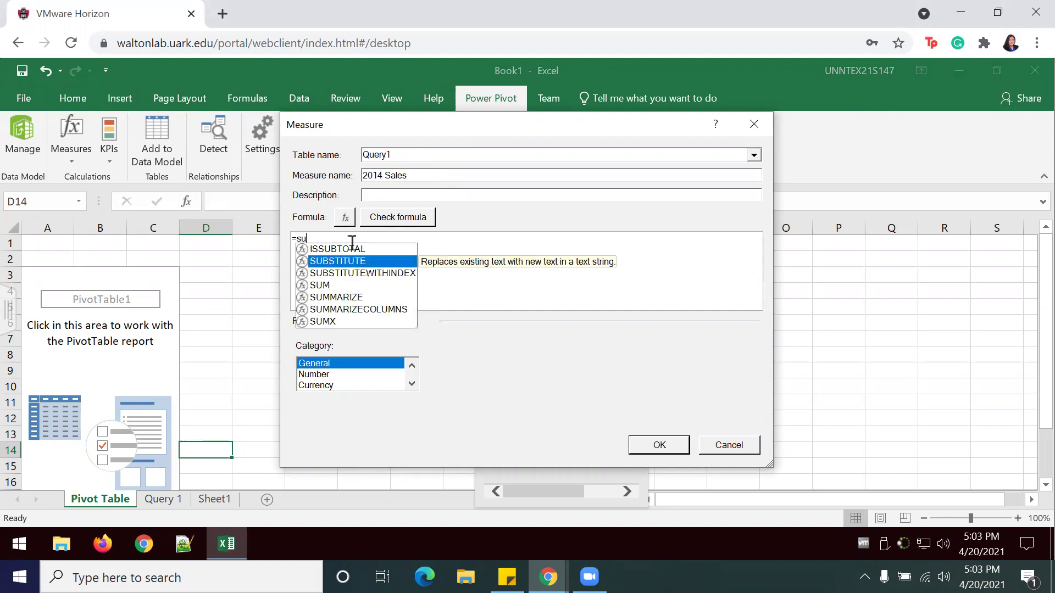
text(mSUM)
key(BackSpace)
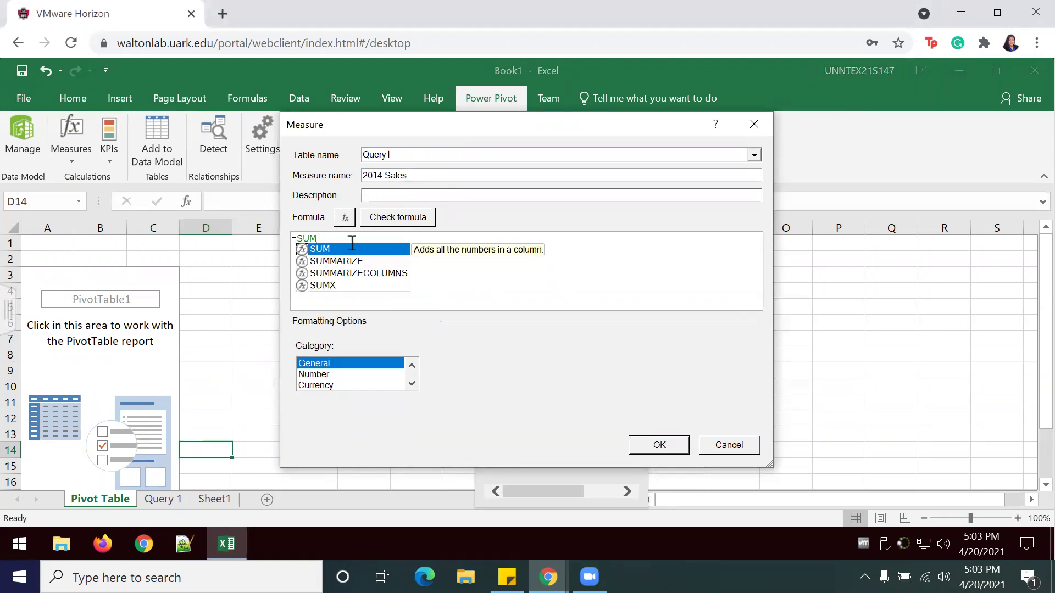
text(()
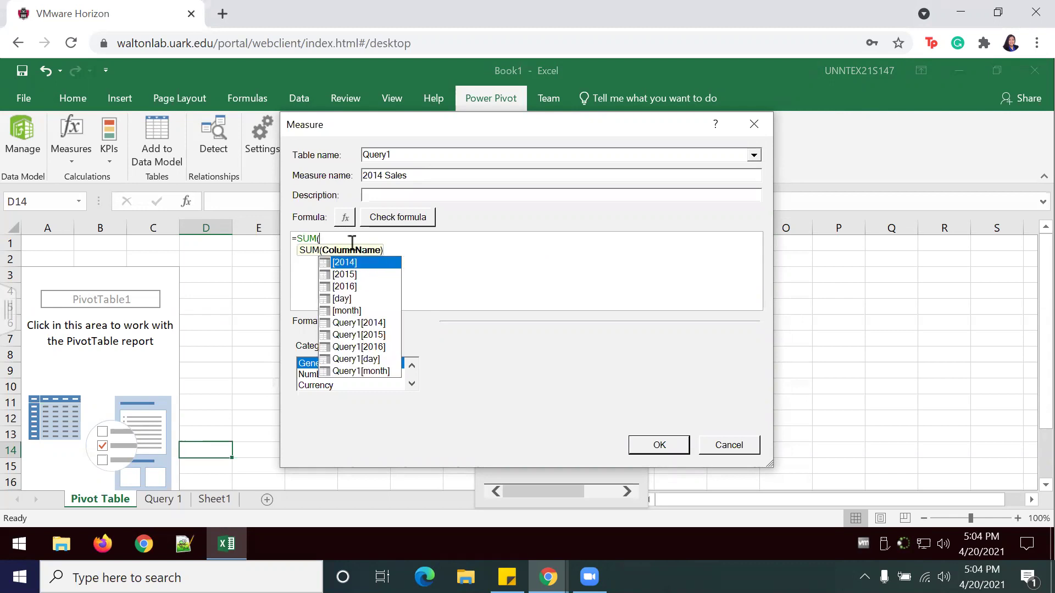
text([)
key(Tab)
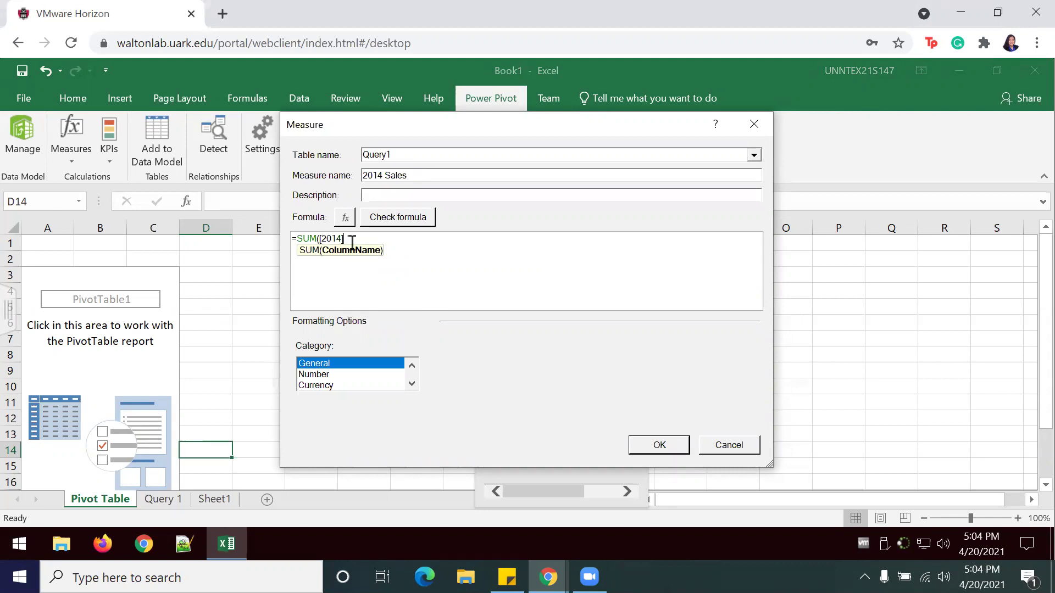
text())
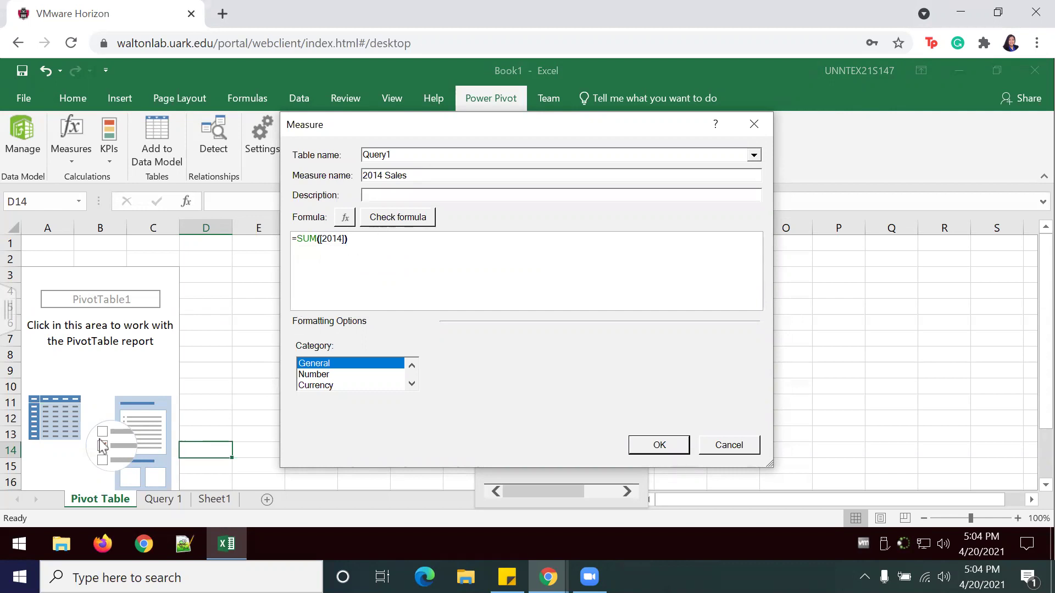
click(648, 446)
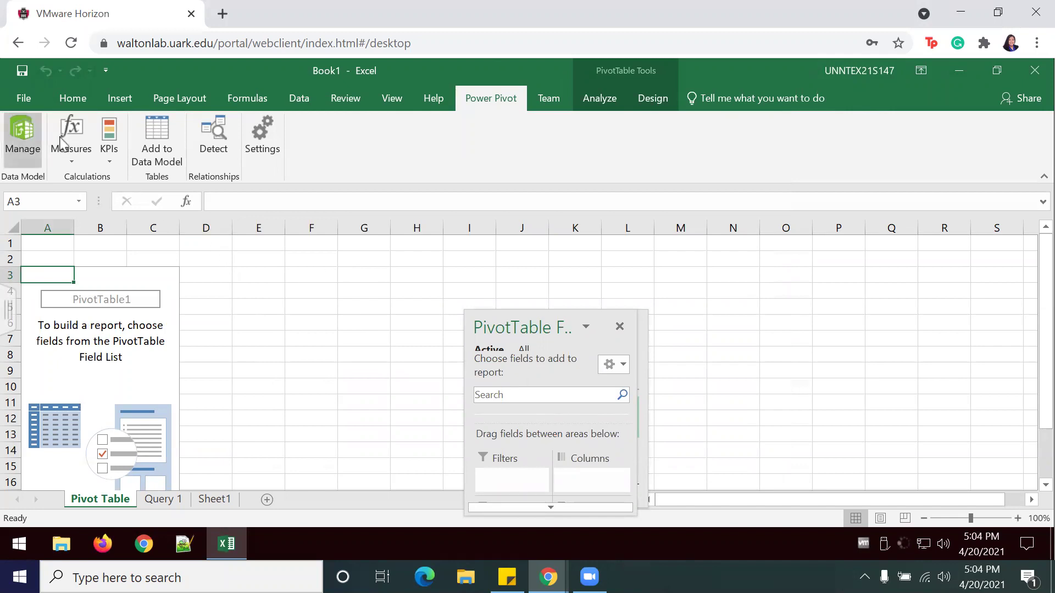
Create a new measure '2015 Sales' on Query1 with the formula =SUM([2015]).
click(66, 153)
click(90, 180)
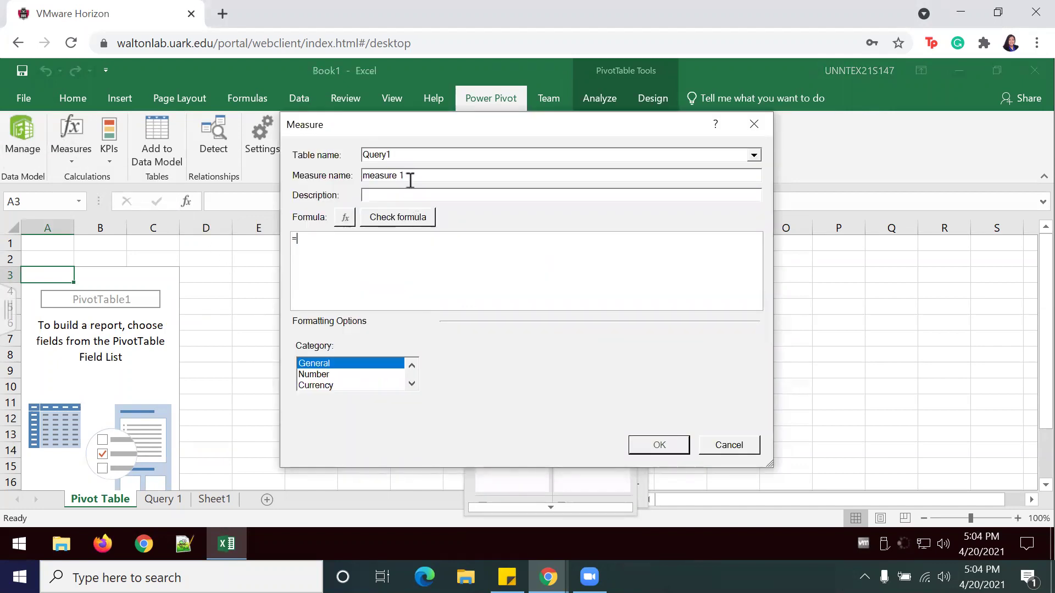
drag(410, 176, 327, 175)
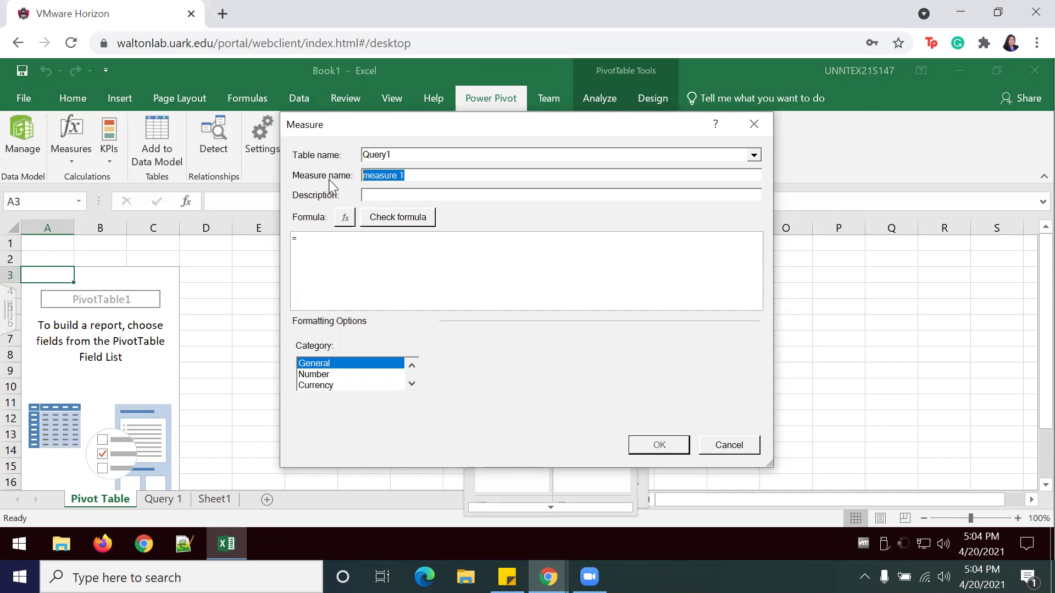
text(2015 Sales)
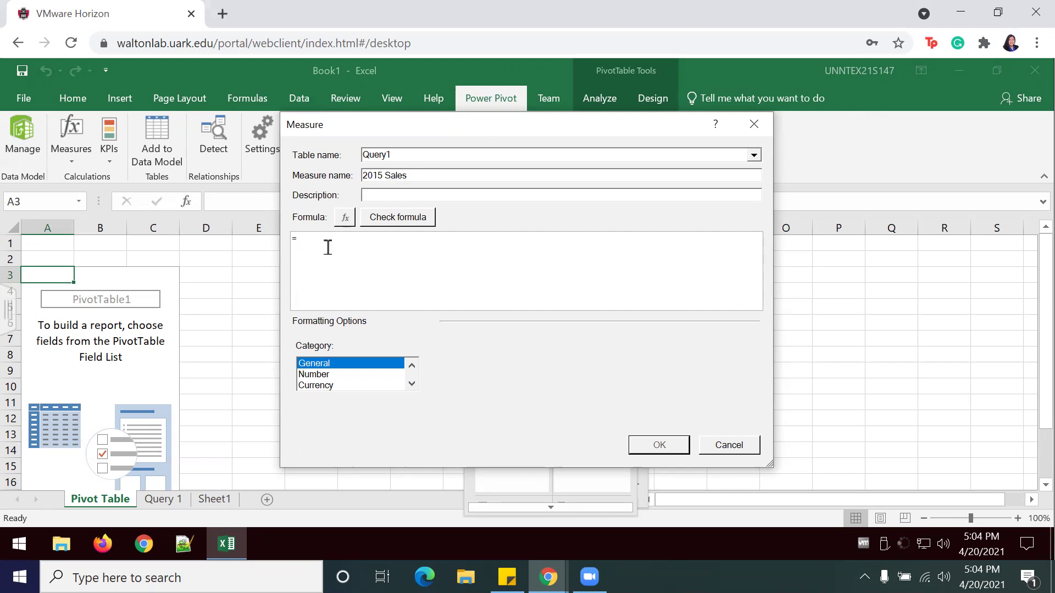
click(323, 245)
text(SUM)
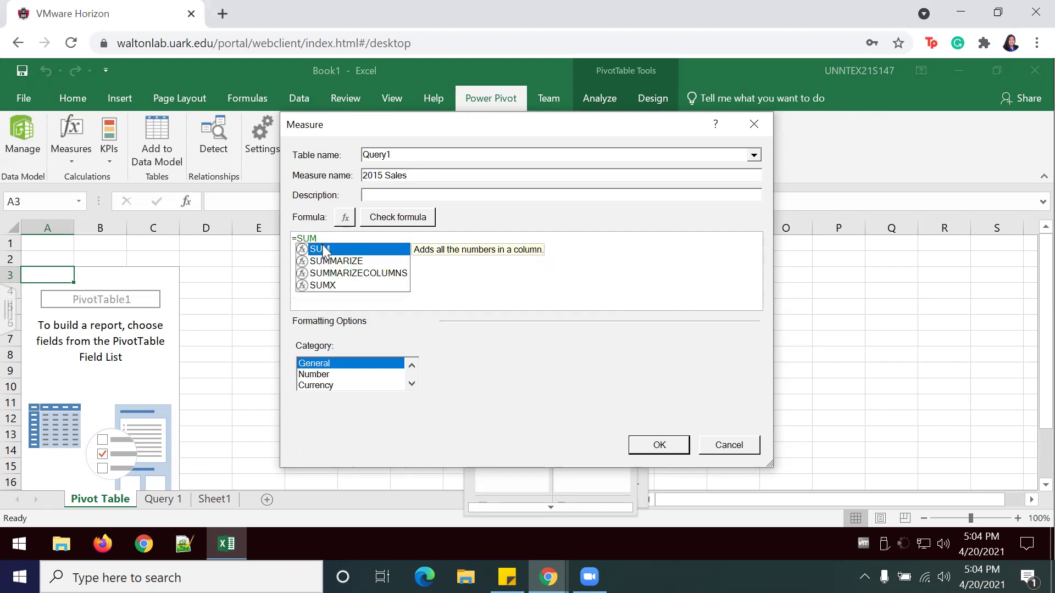
text(()
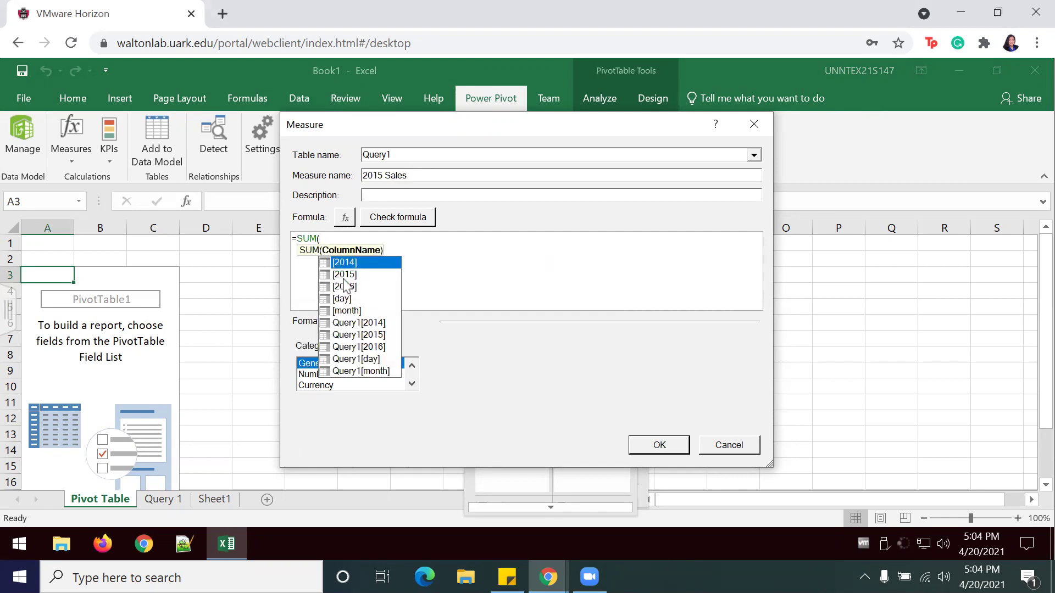
click(341, 275)
double_click(341, 275)
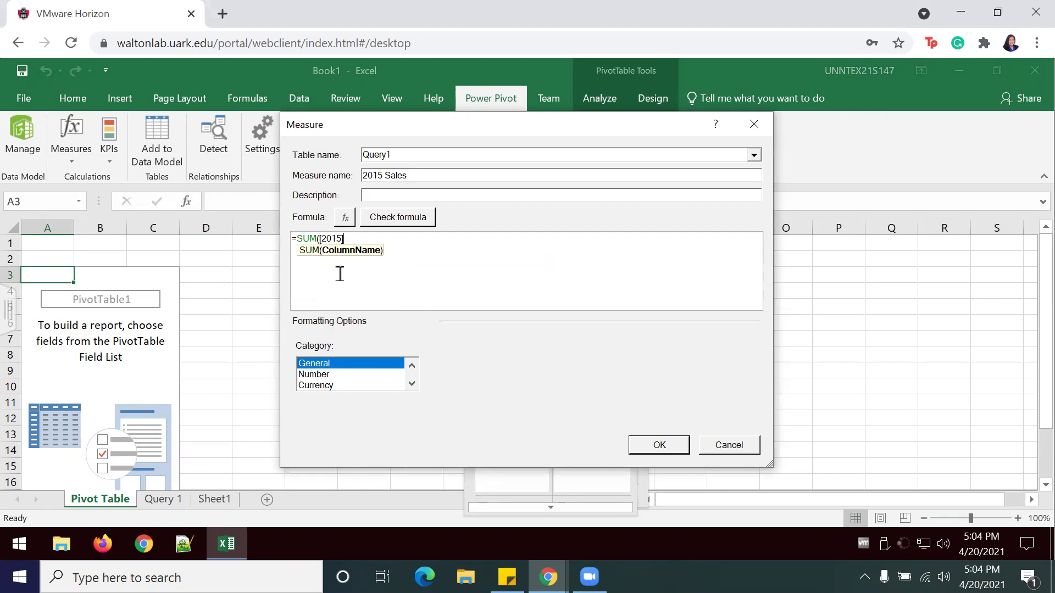
text())
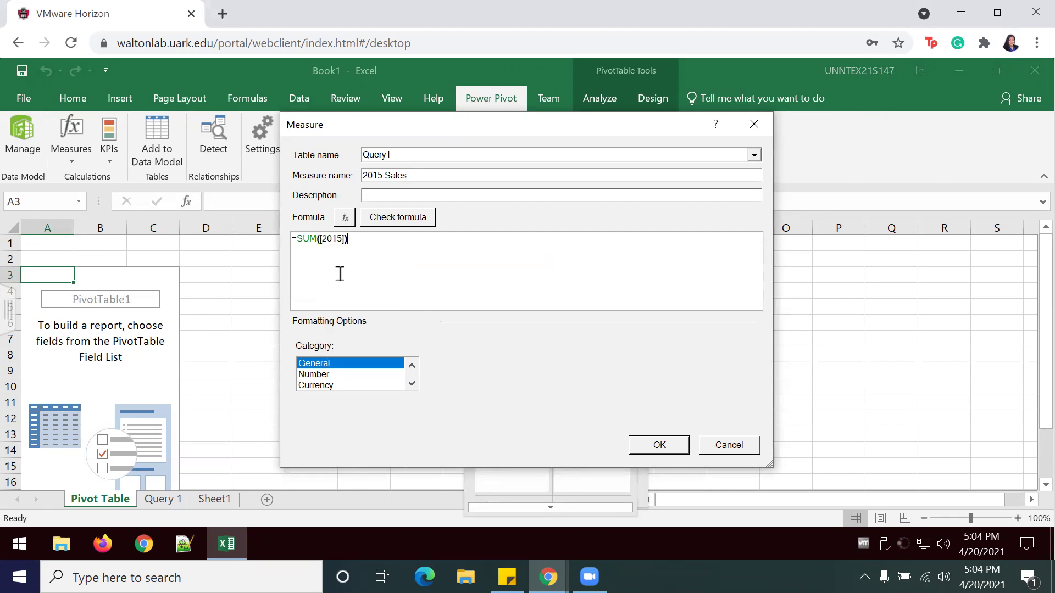
click(637, 442)
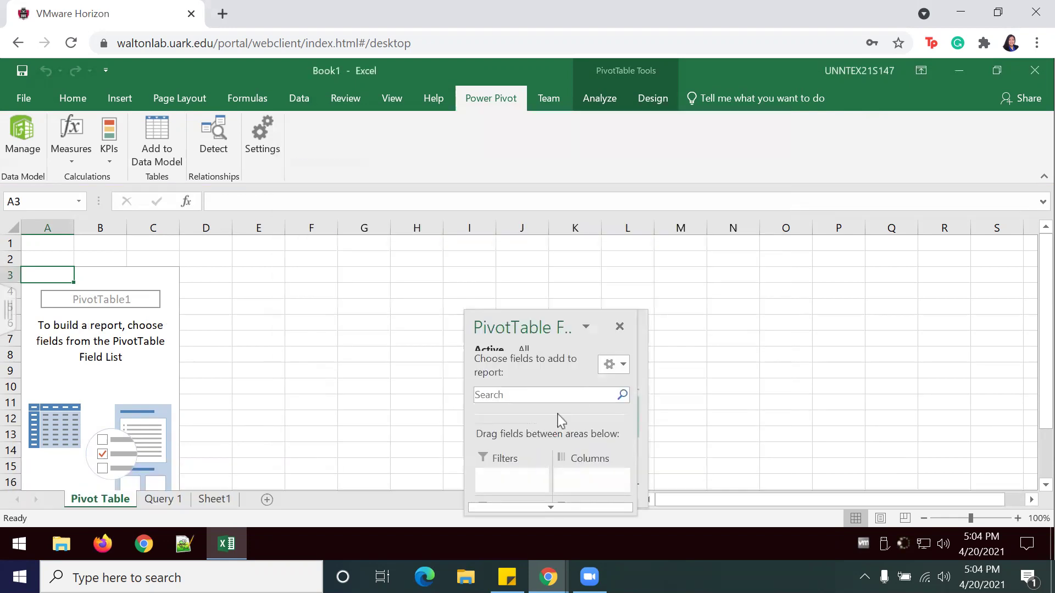
Create a '2016 Sales' measure =SUM([2016]), showing 820575791.4 in the pivot table.
click(81, 155)
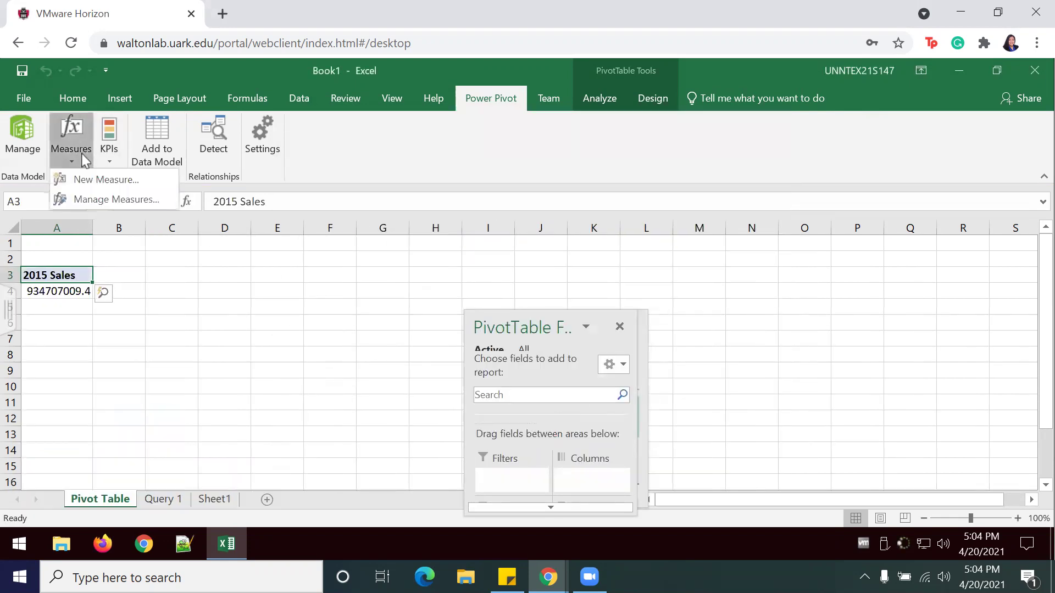
click(101, 179)
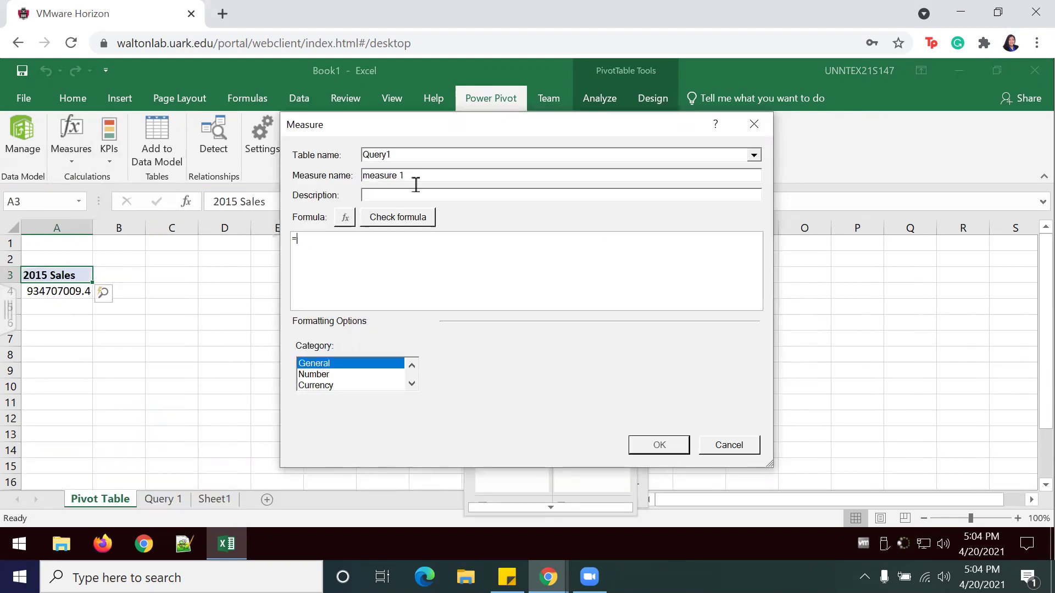
double_click(377, 175)
text(2016 Sales)
click(383, 176)
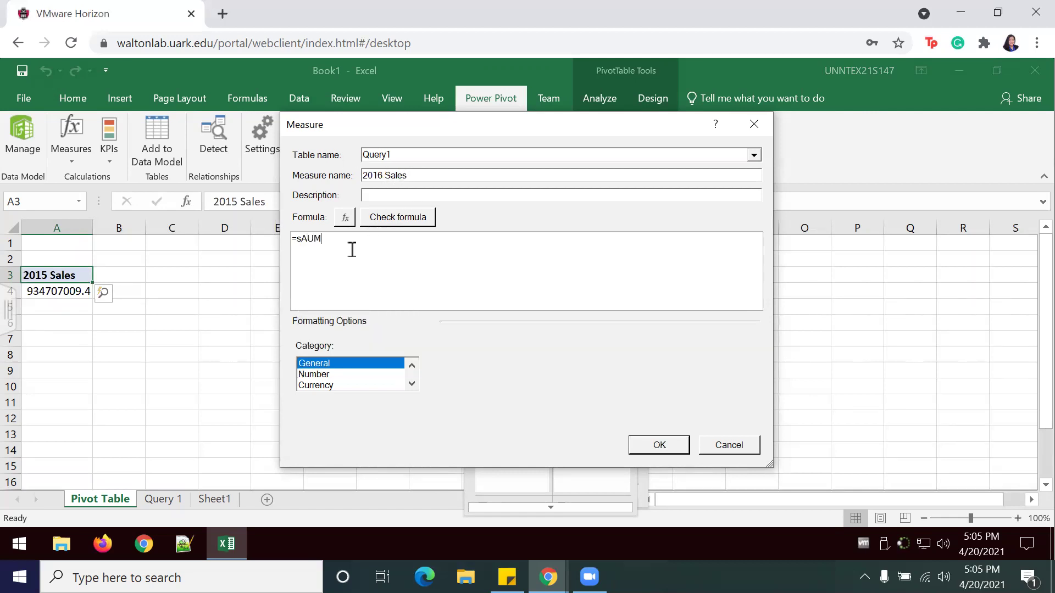
text(S)
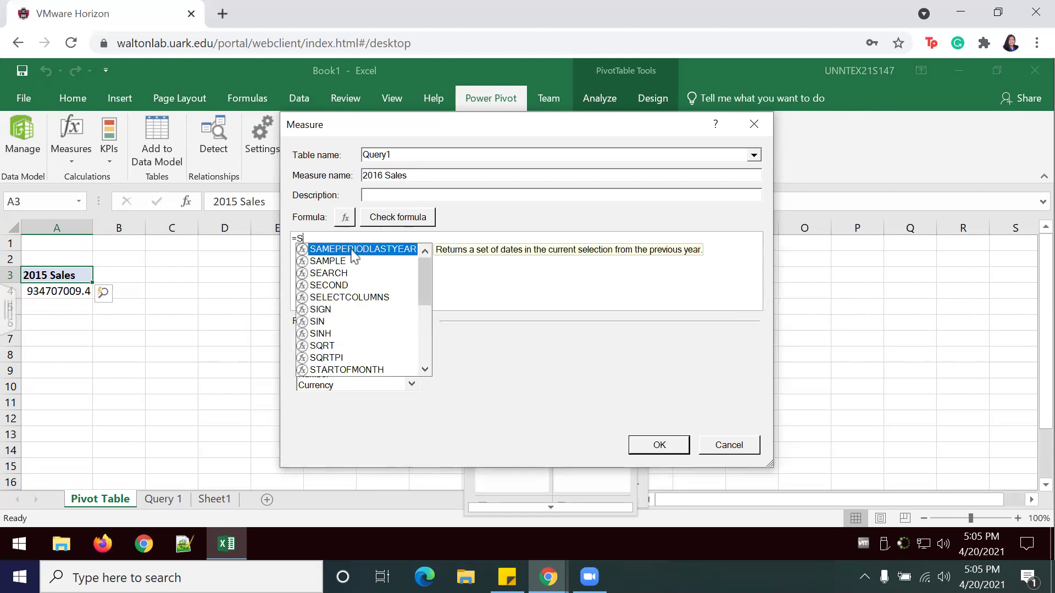
text(UM()
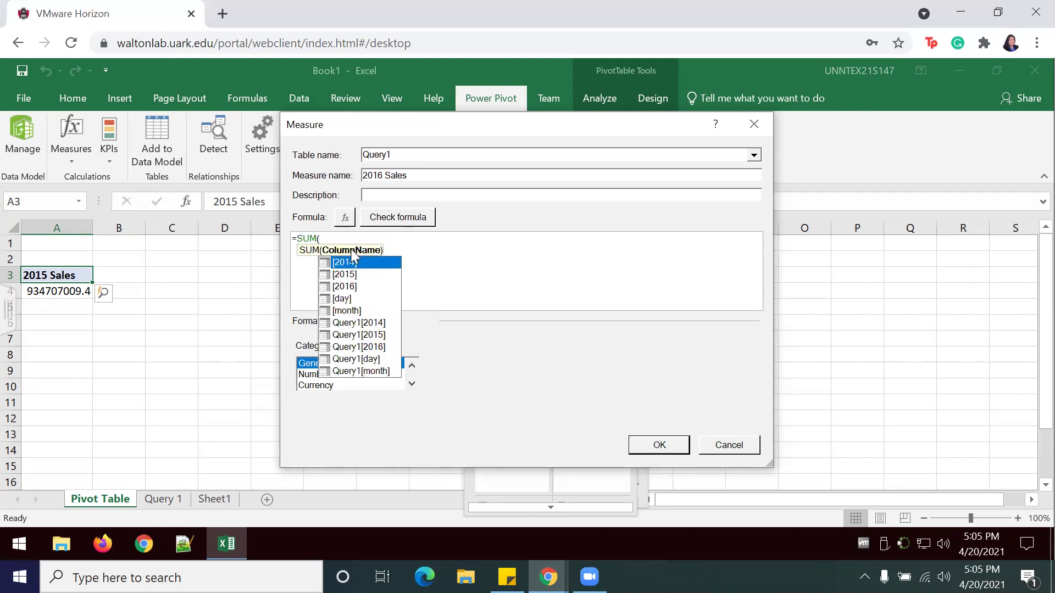
click(351, 288)
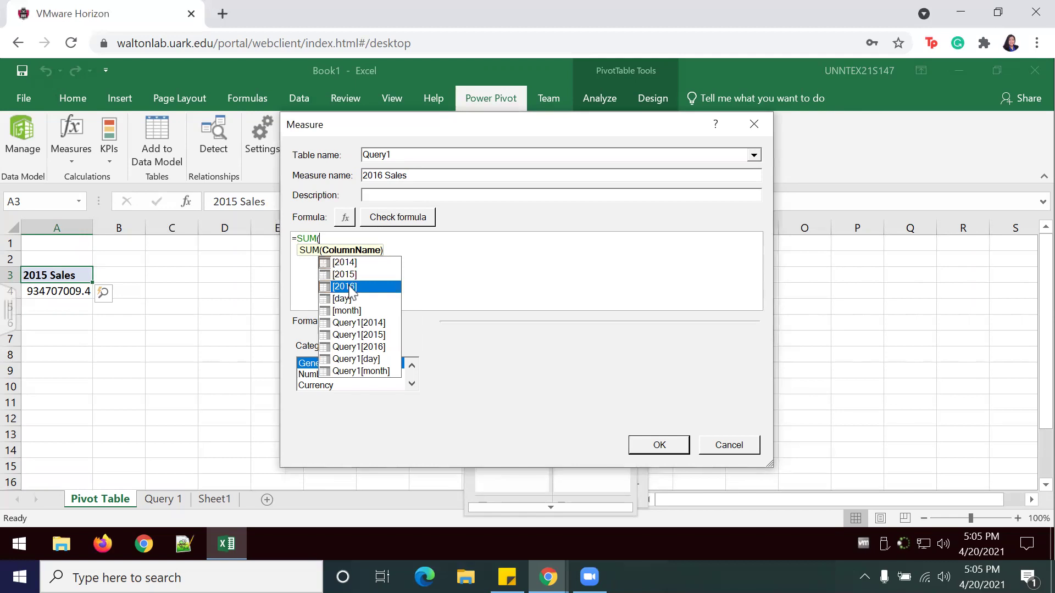
double_click(350, 287)
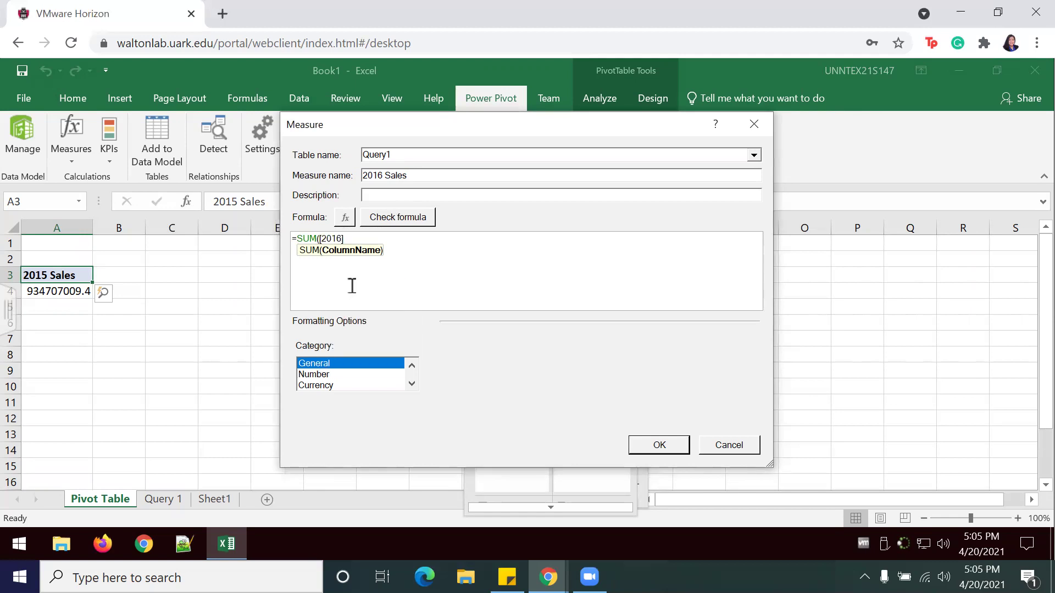
text())
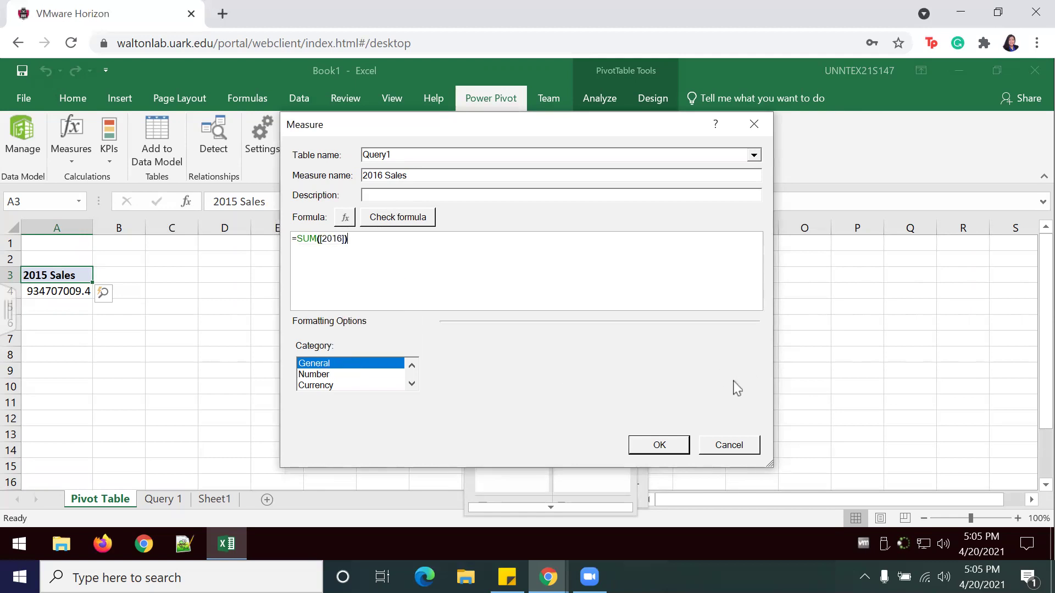
click(668, 445)
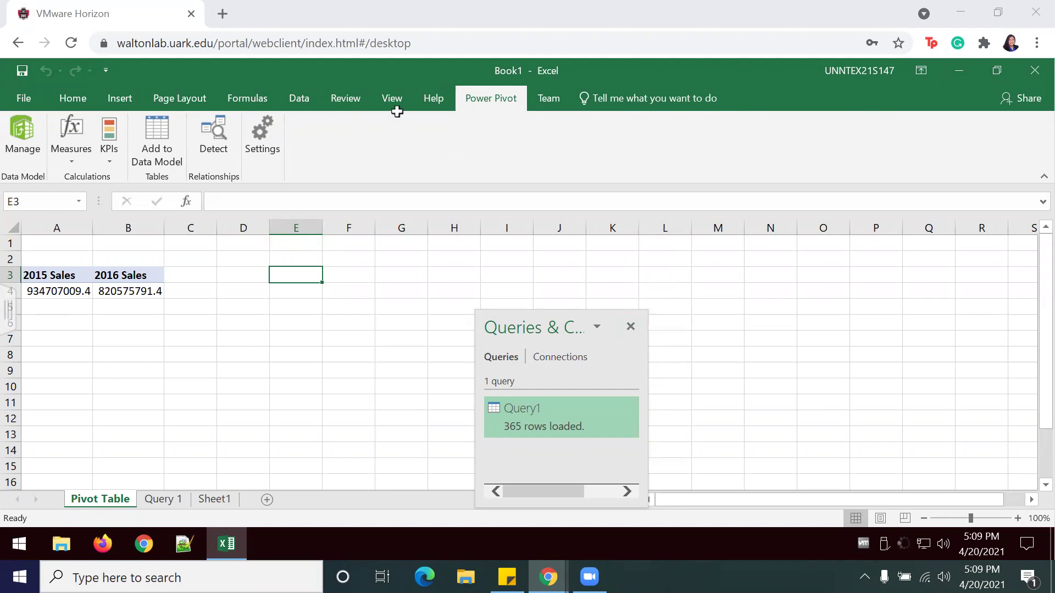
Open the Key Performance Indicator dialog from Power Pivot's KPIs > New KPI.
click(114, 160)
click(118, 181)
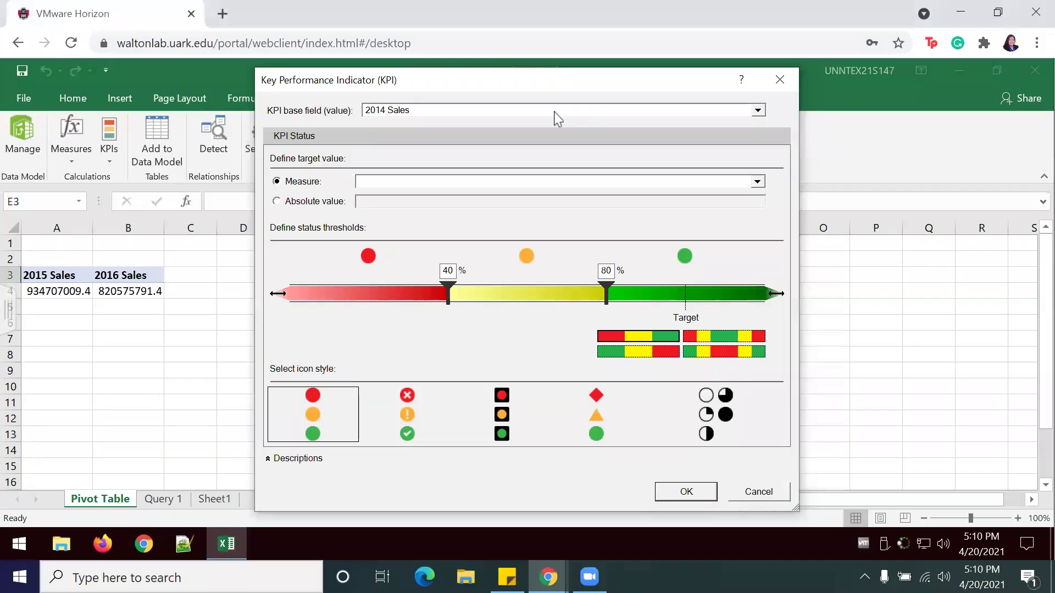
Base the KPI on 2016 Sales against the 2015 Sales measure, with thresholds 98% and 102%.
click(557, 110)
click(446, 145)
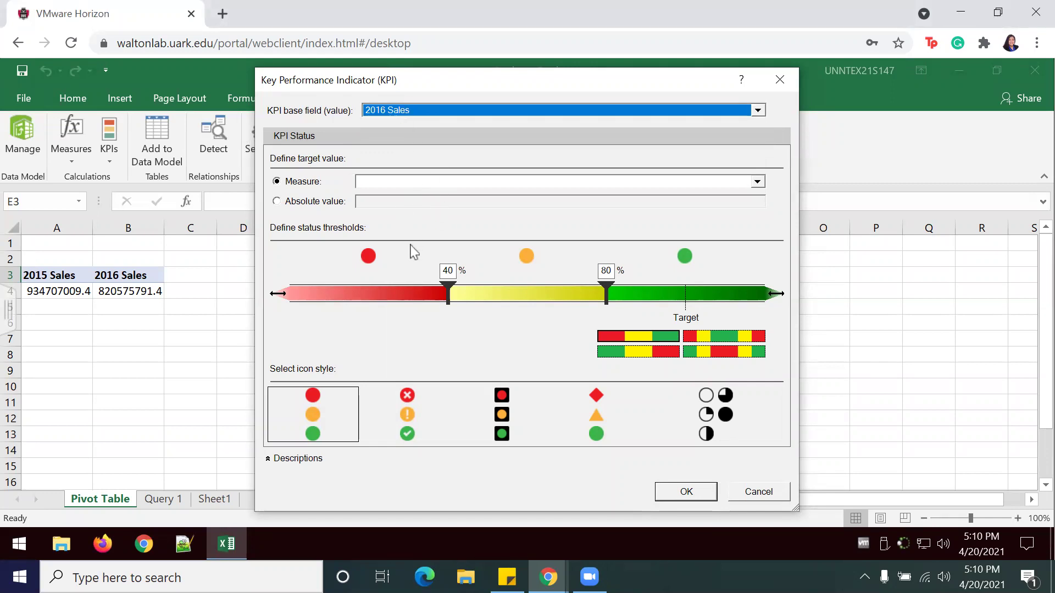
drag(610, 293, 692, 296)
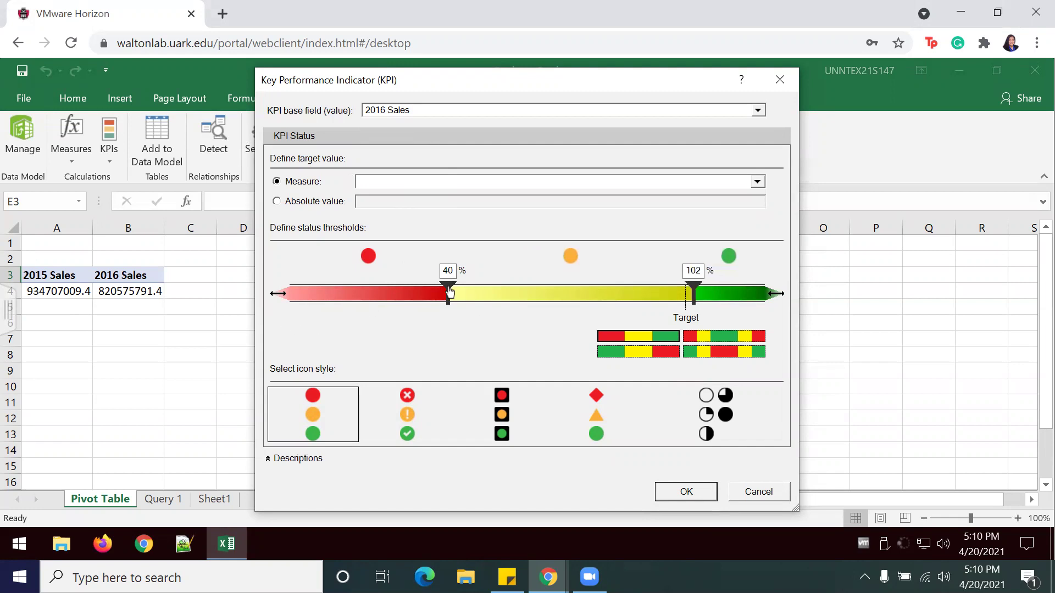
drag(448, 291, 679, 296)
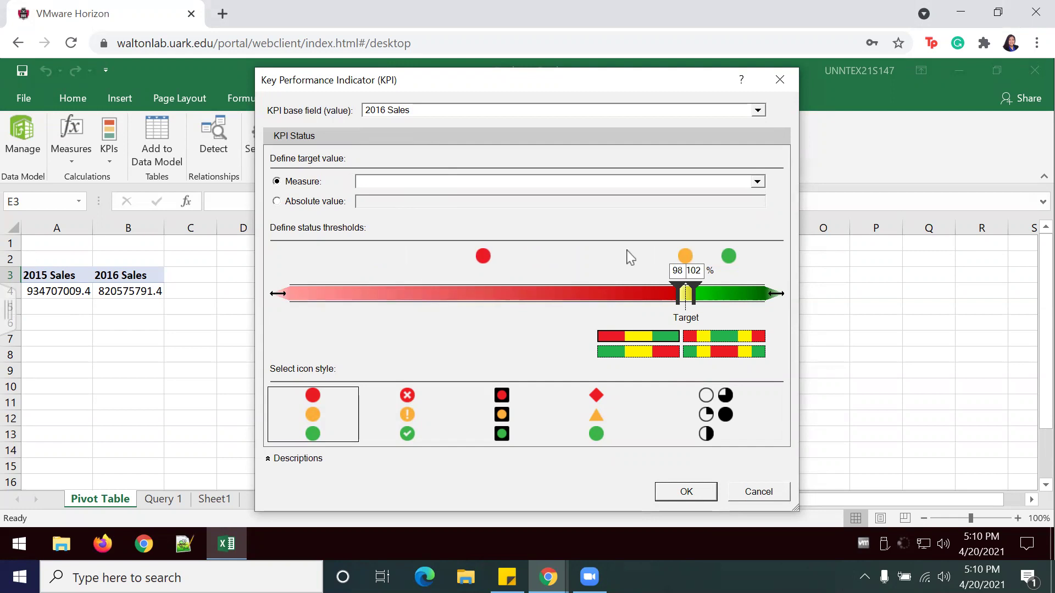
click(365, 183)
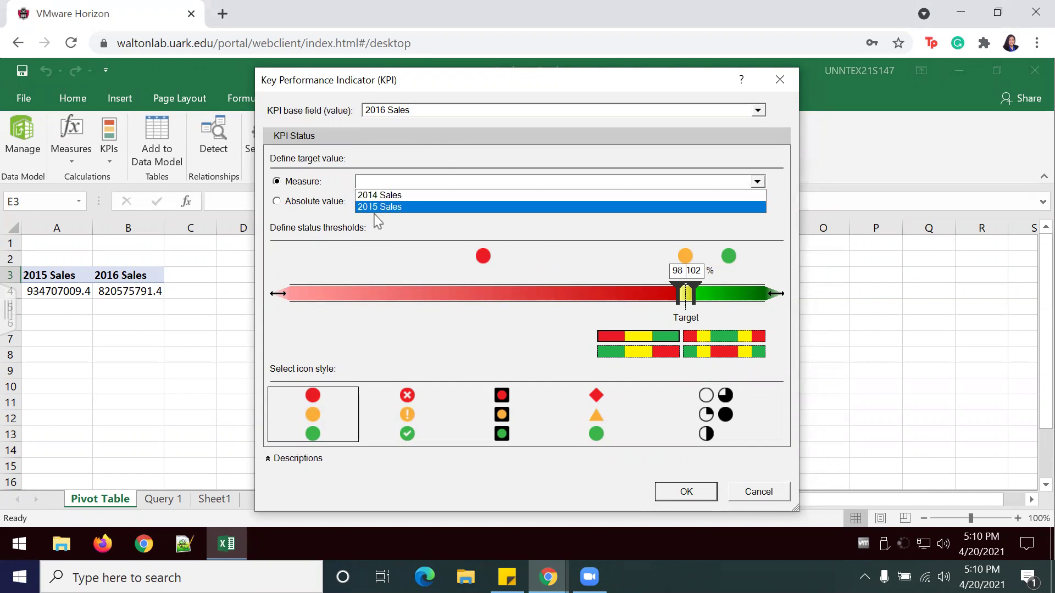
click(377, 207)
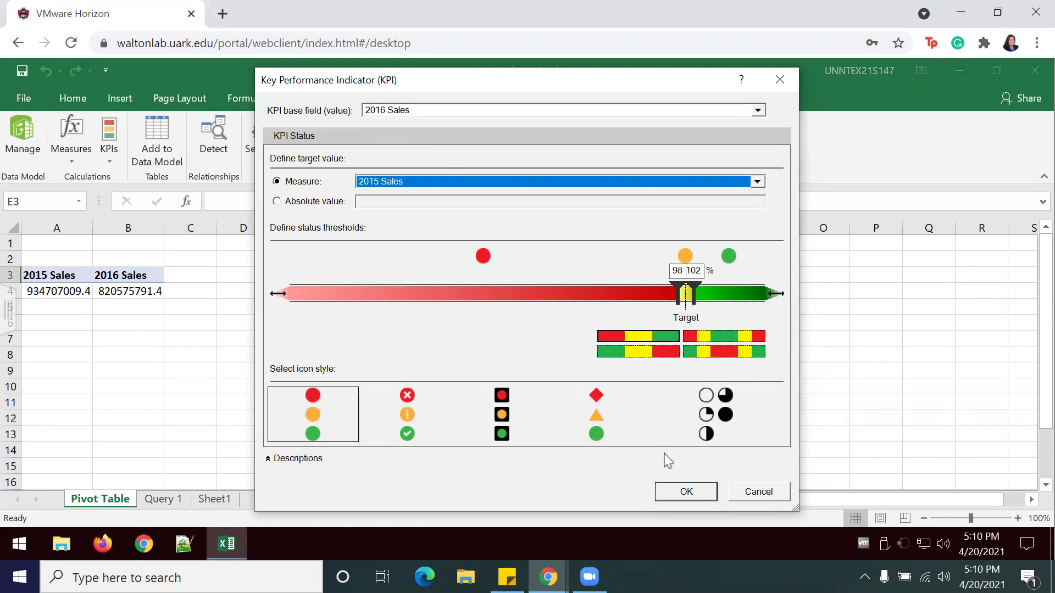
Save the 2016 Sales KPI, then create a 2015 Sales KPI targeting 2014 Sales at 98%/102%.
click(681, 493)
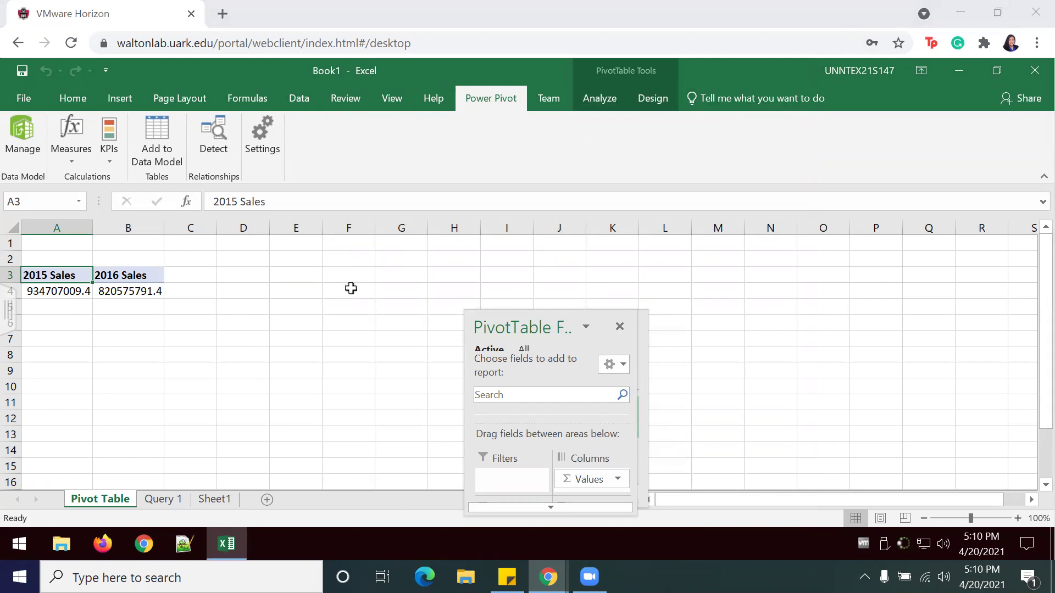
click(110, 160)
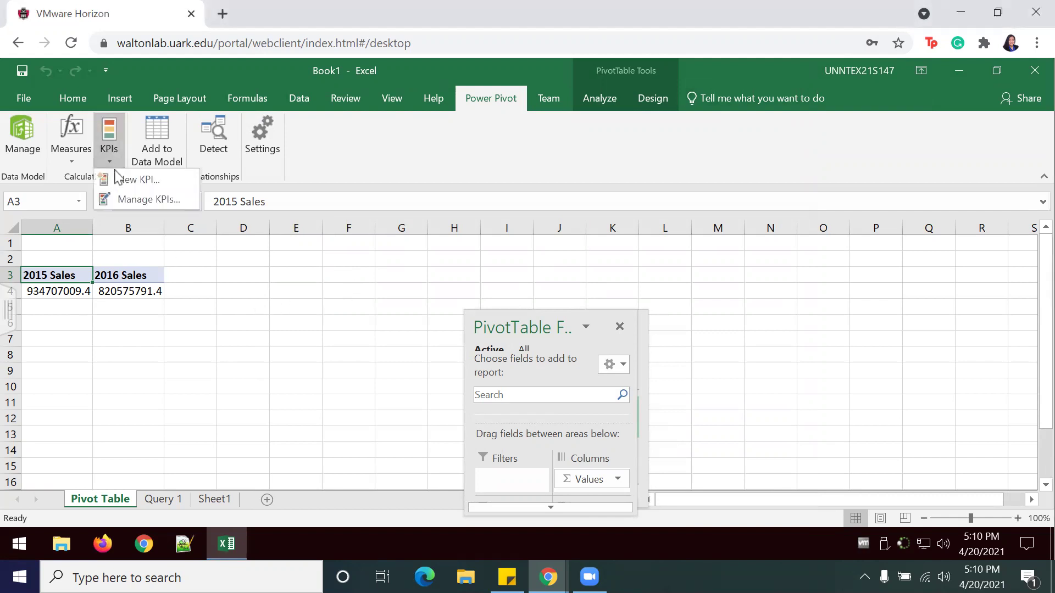
click(124, 179)
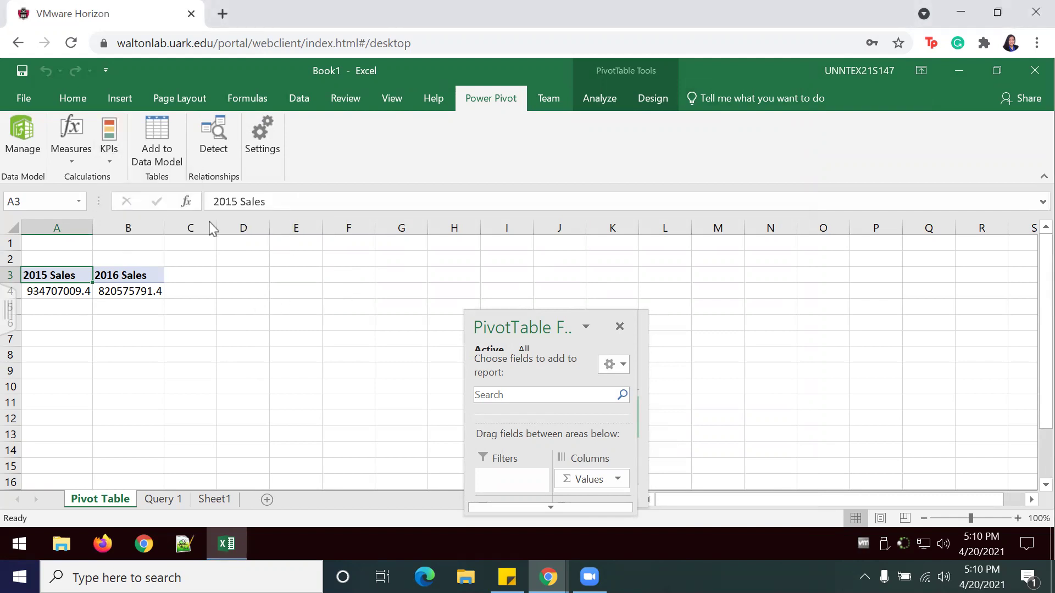
click(405, 111)
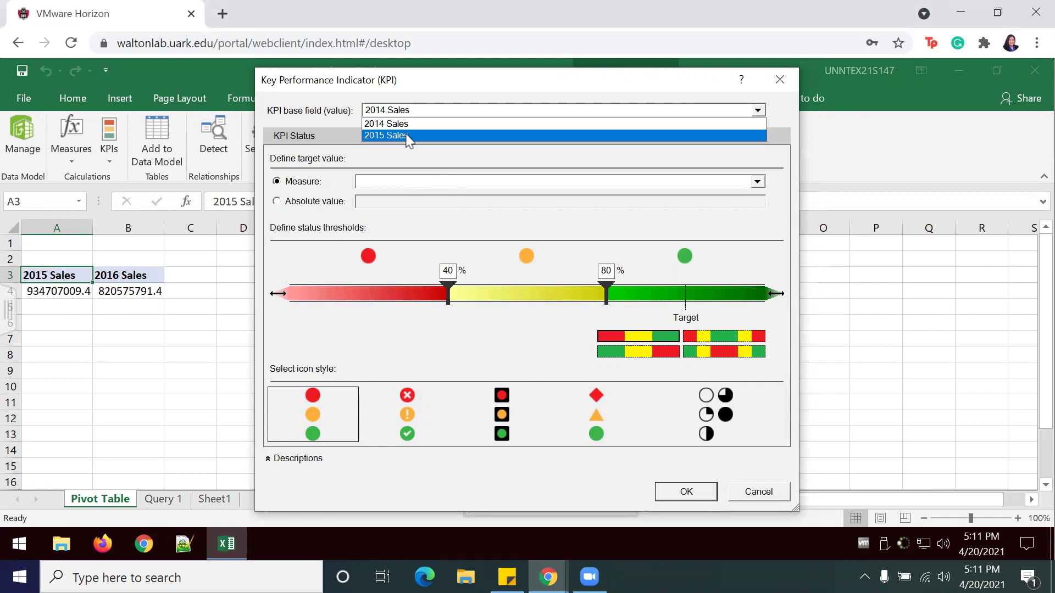
click(408, 136)
click(409, 181)
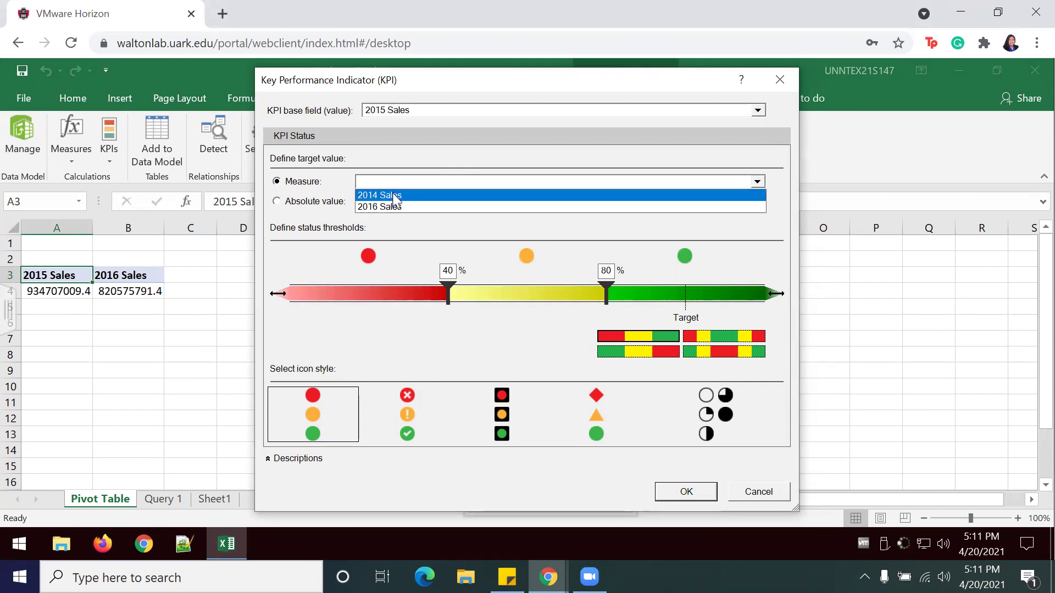
click(395, 196)
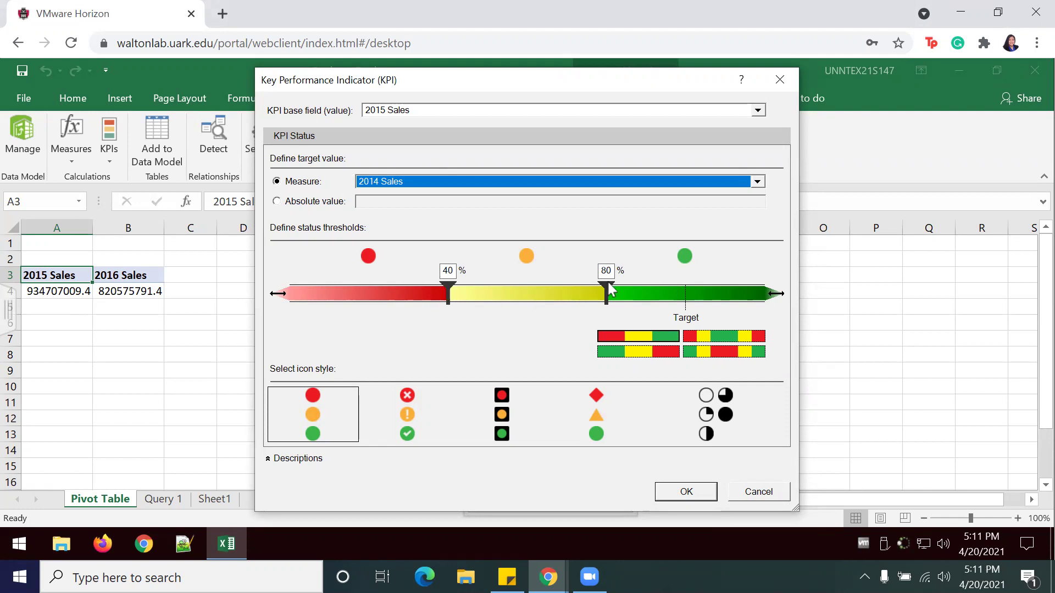
drag(609, 290, 693, 291)
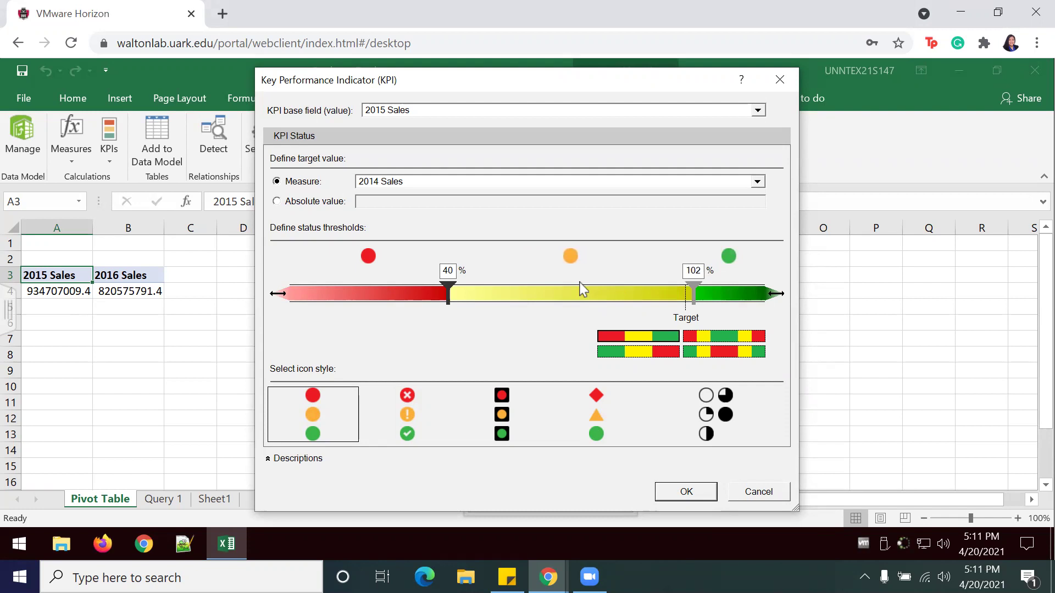
drag(447, 287, 677, 302)
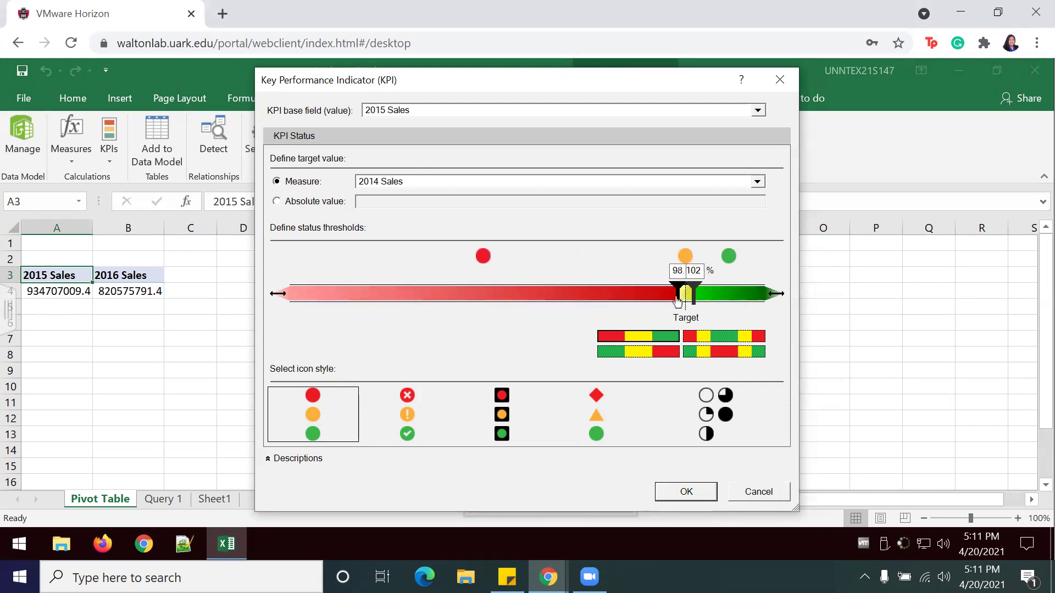
click(687, 491)
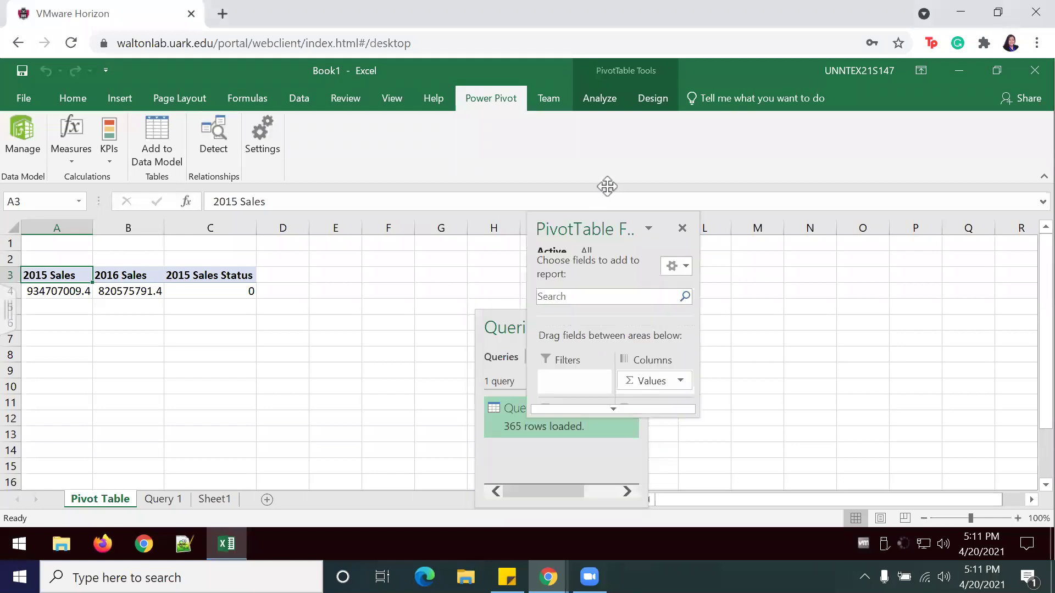
Move the PivotTable Fields pane higher and enlarge it to show all areas.
drag(607, 187, 602, 105)
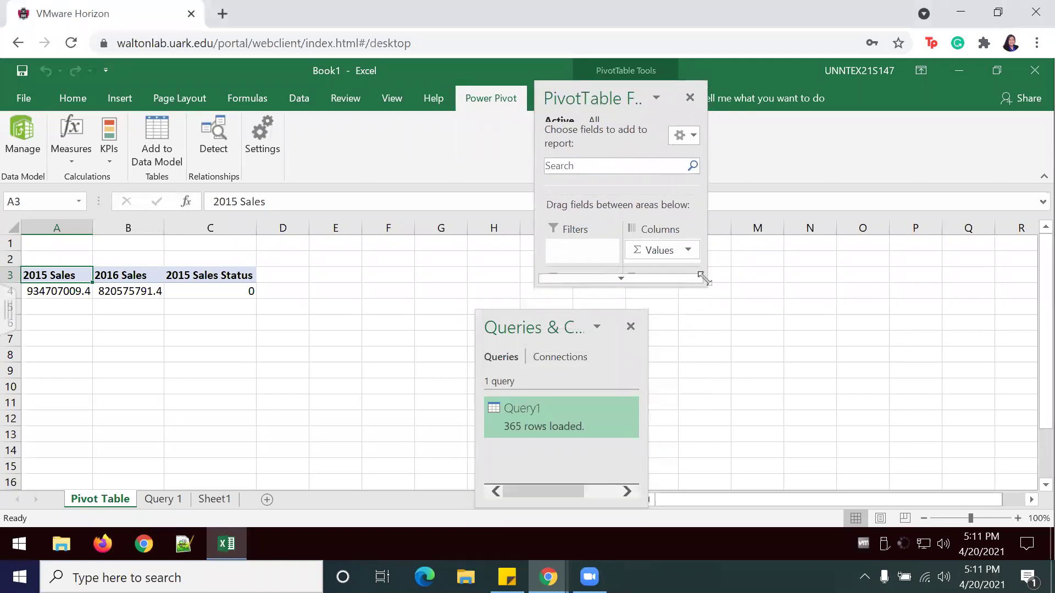
drag(708, 287, 822, 520)
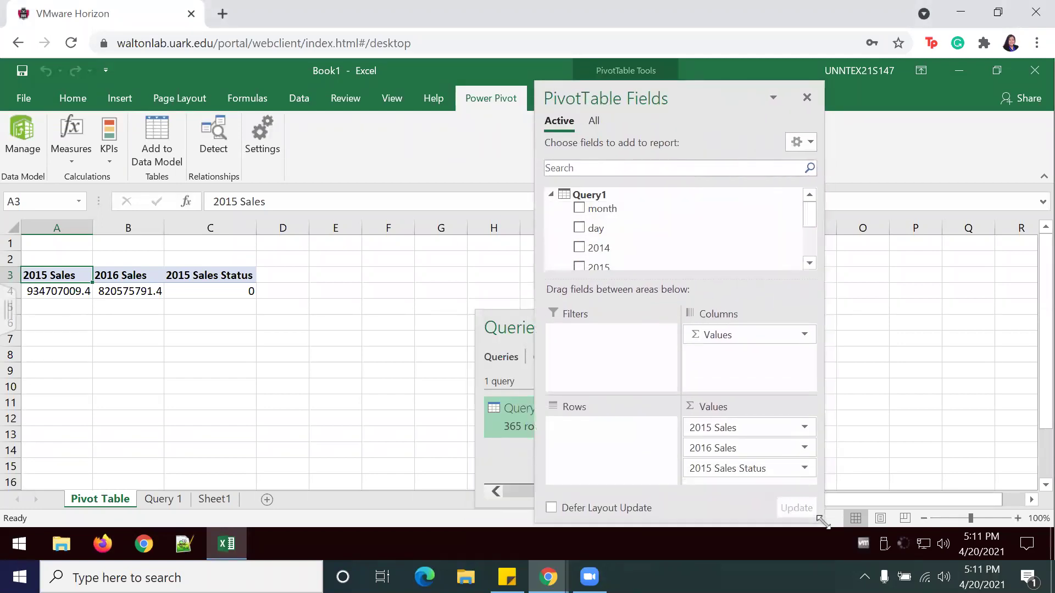
drag(804, 226, 810, 247)
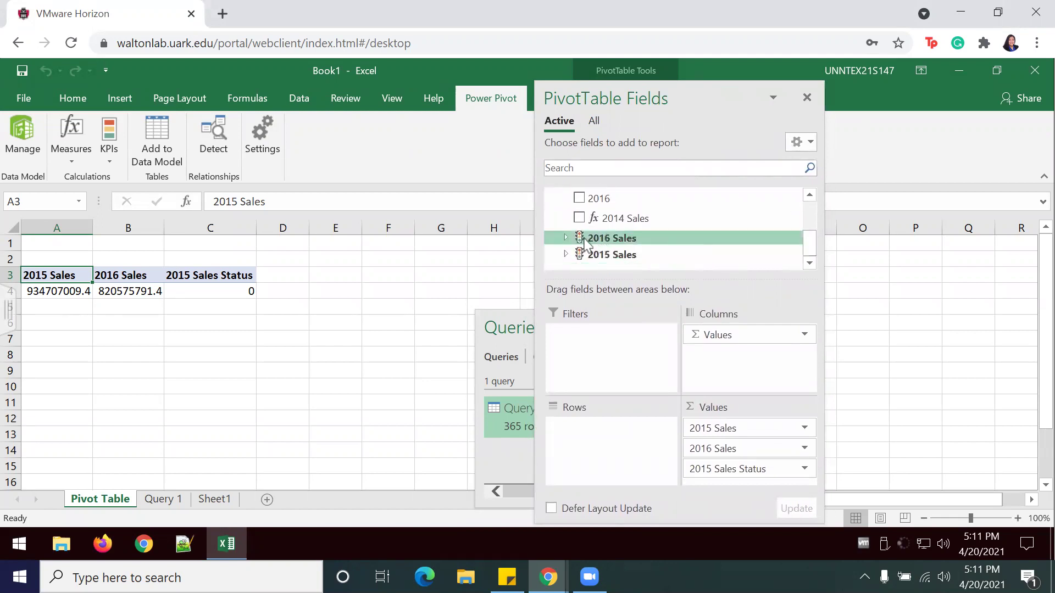
mouse_move(808, 245)
mouse_down()
mouse_move(810, 209)
mouse_move(810, 238)
mouse_up()
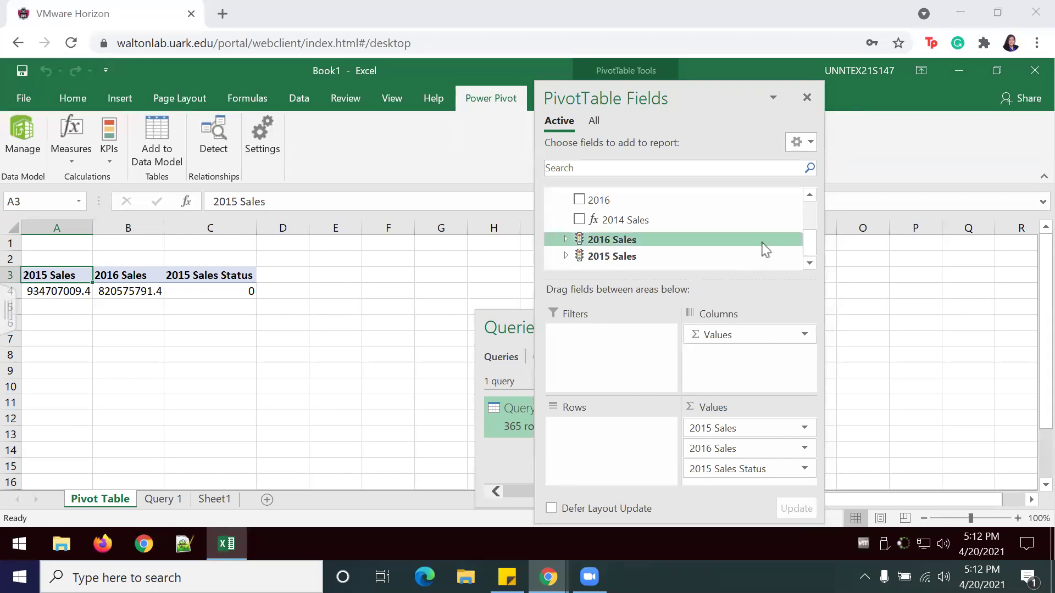
Expand the 2016 Sales and 2015 Sales KPIs to reveal their Value, Goal and Status fields.
click(566, 240)
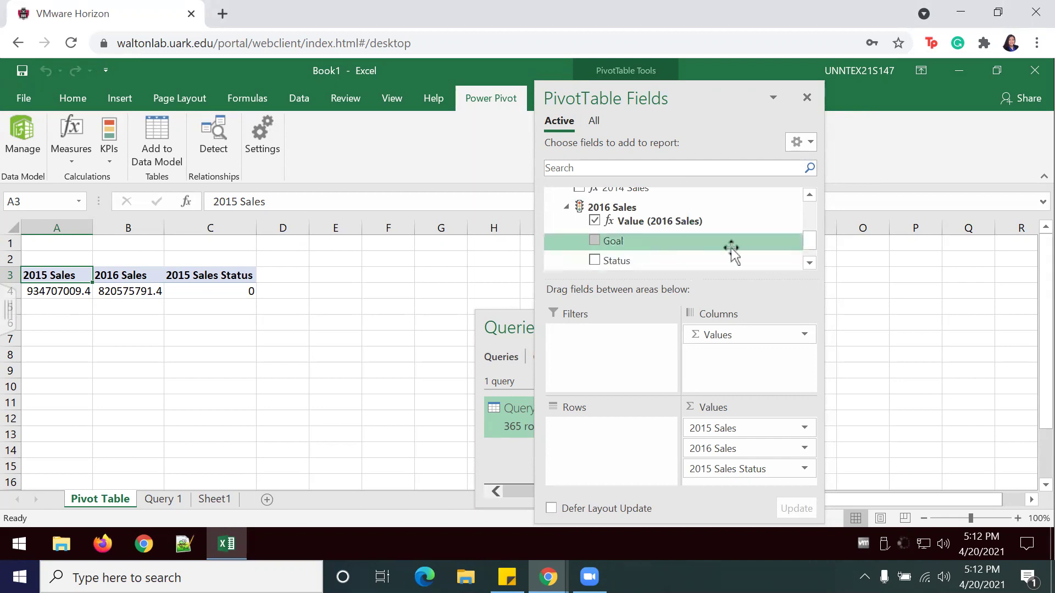
click(809, 263)
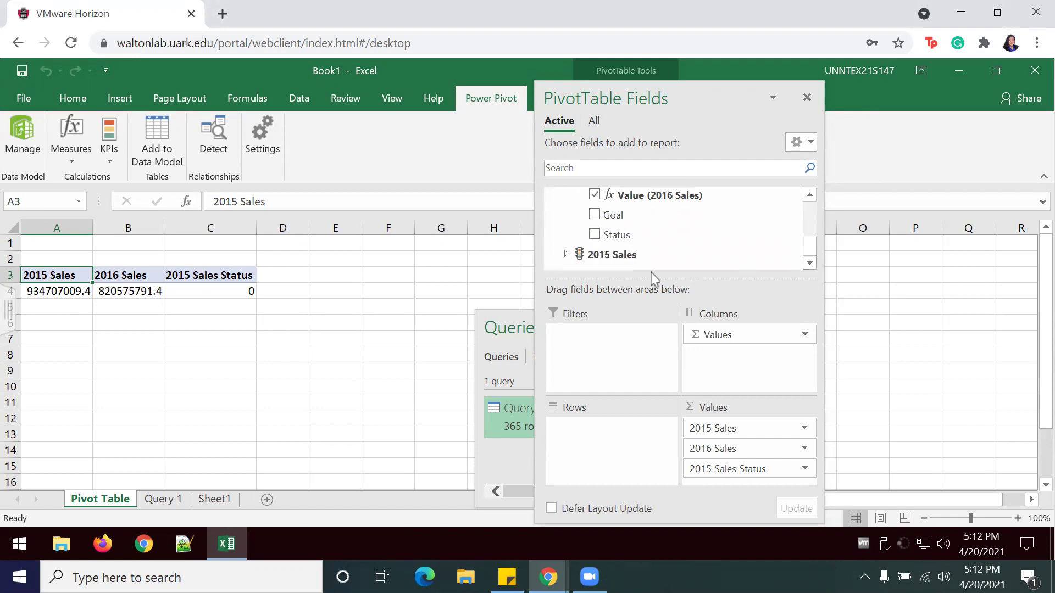
click(566, 255)
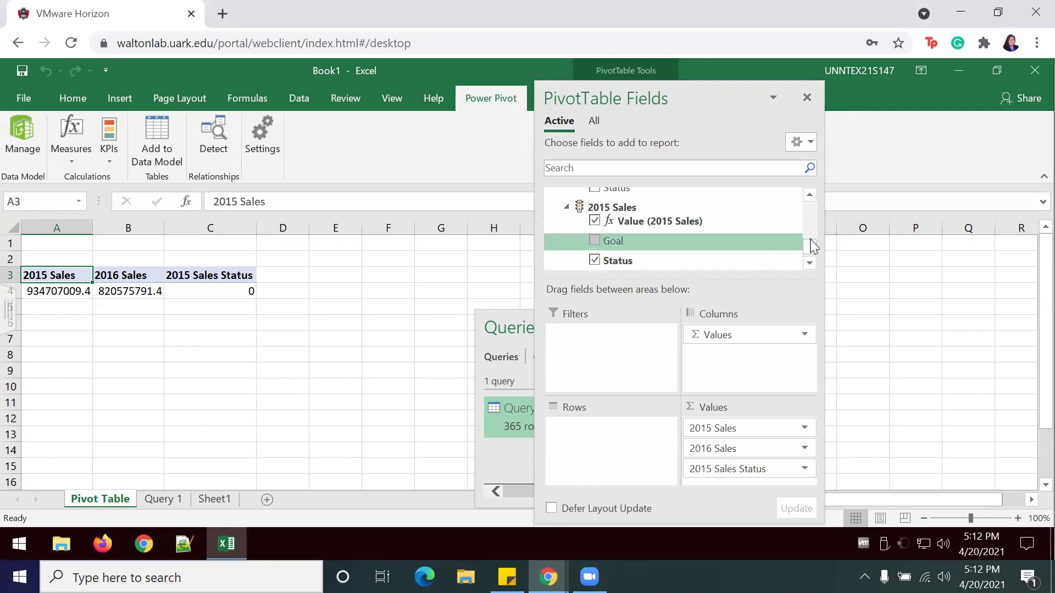
click(810, 263)
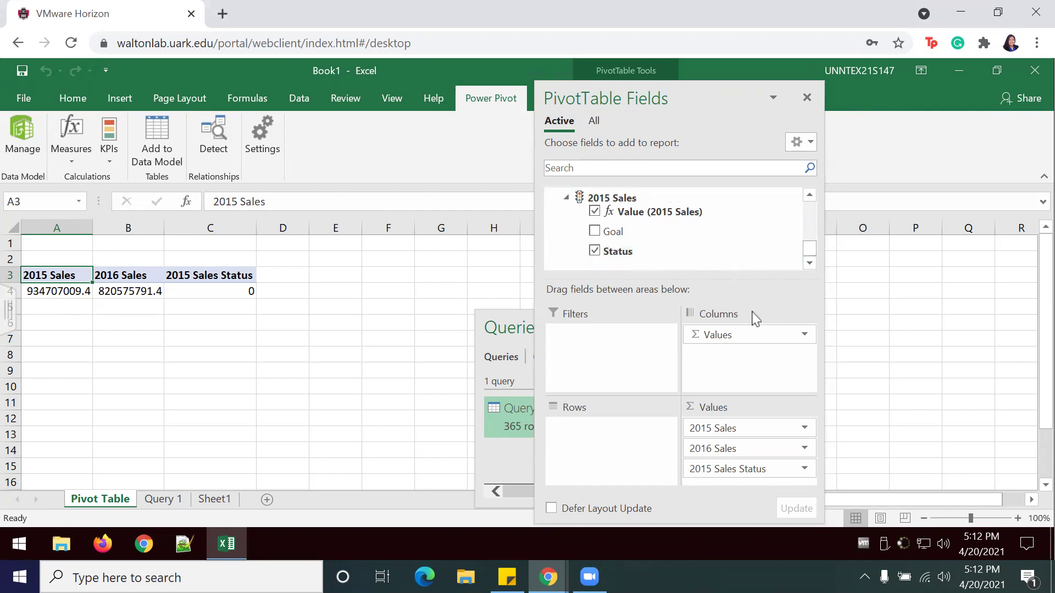
Add month to the pivot's Rows area to break sales down by month.
drag(711, 79, 734, 52)
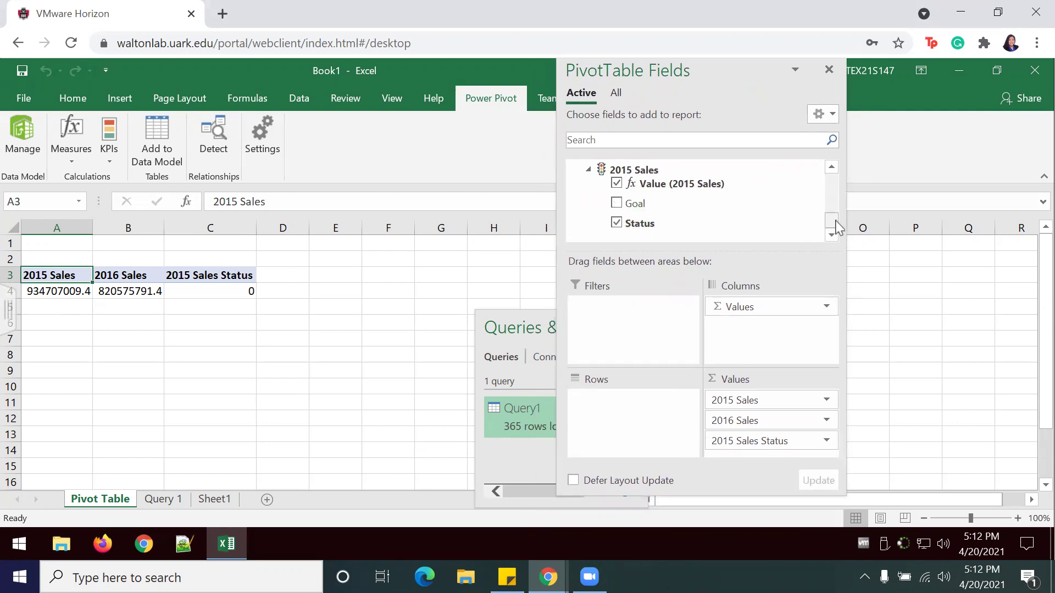
drag(837, 227, 838, 172)
drag(635, 189, 608, 407)
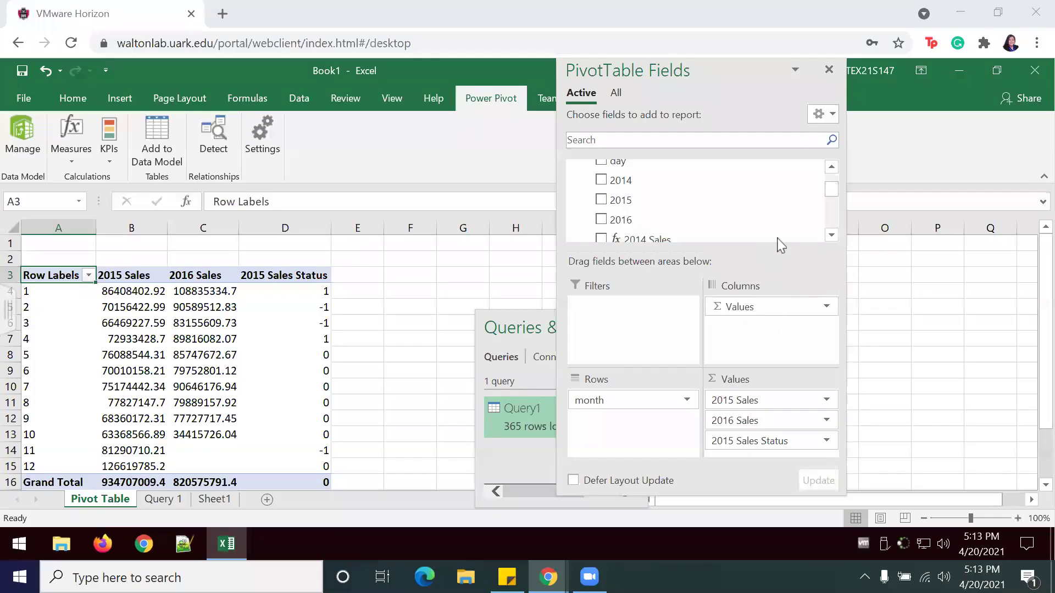
Show 2015 Sales Status and 2016 Sales Status as coloured stoplight icons.
scroll(832, 214, down, 3)
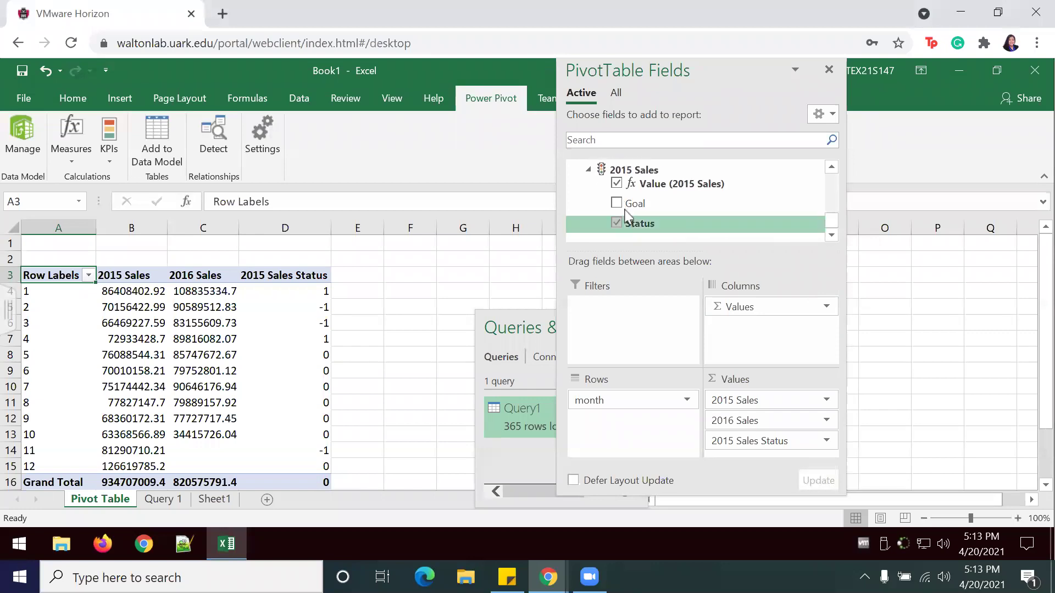
click(616, 223)
click(616, 223)
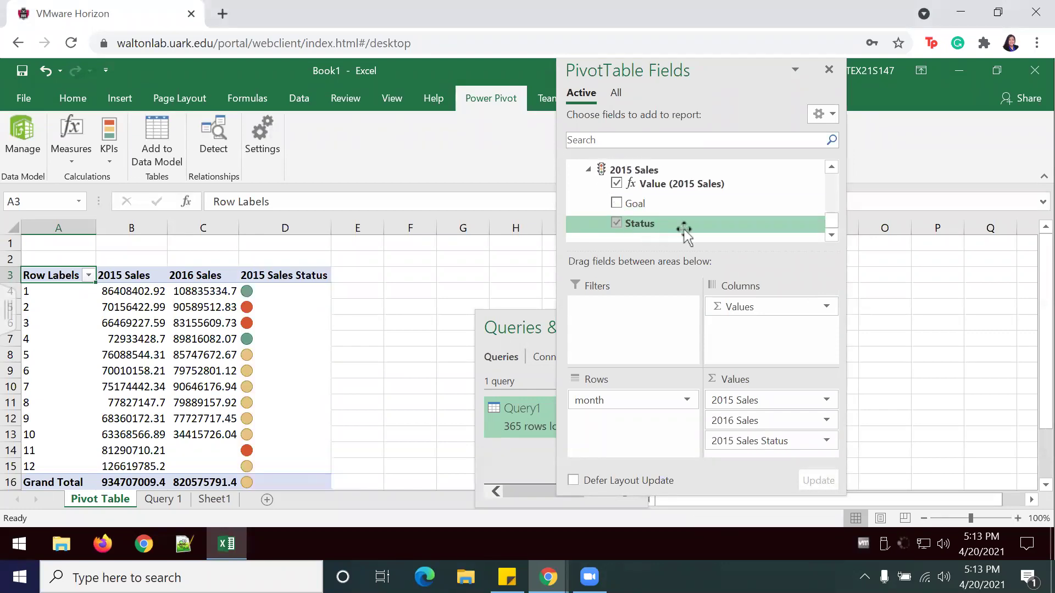
drag(831, 223, 832, 211)
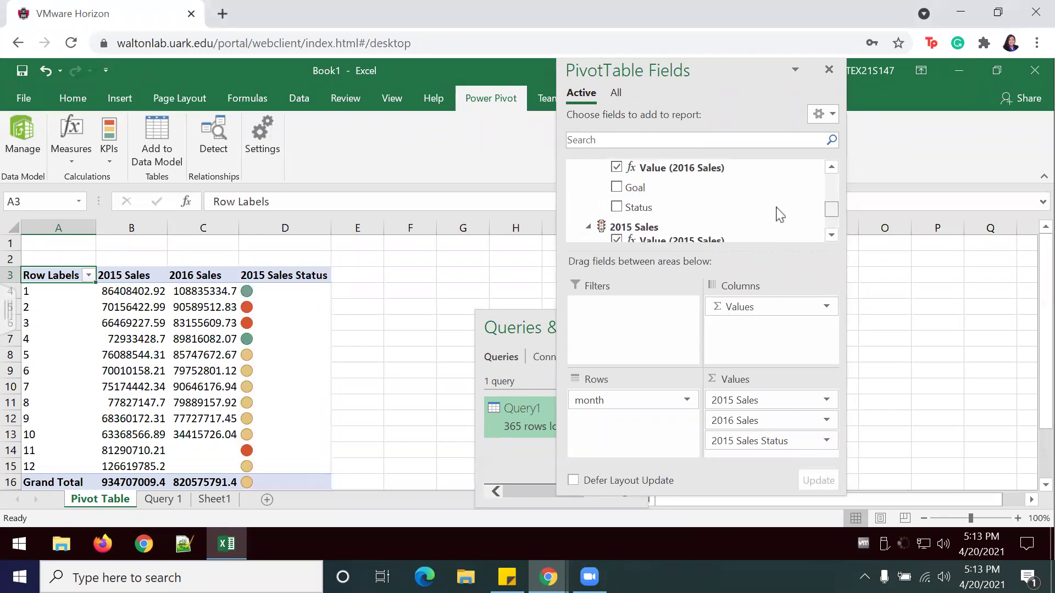
click(617, 207)
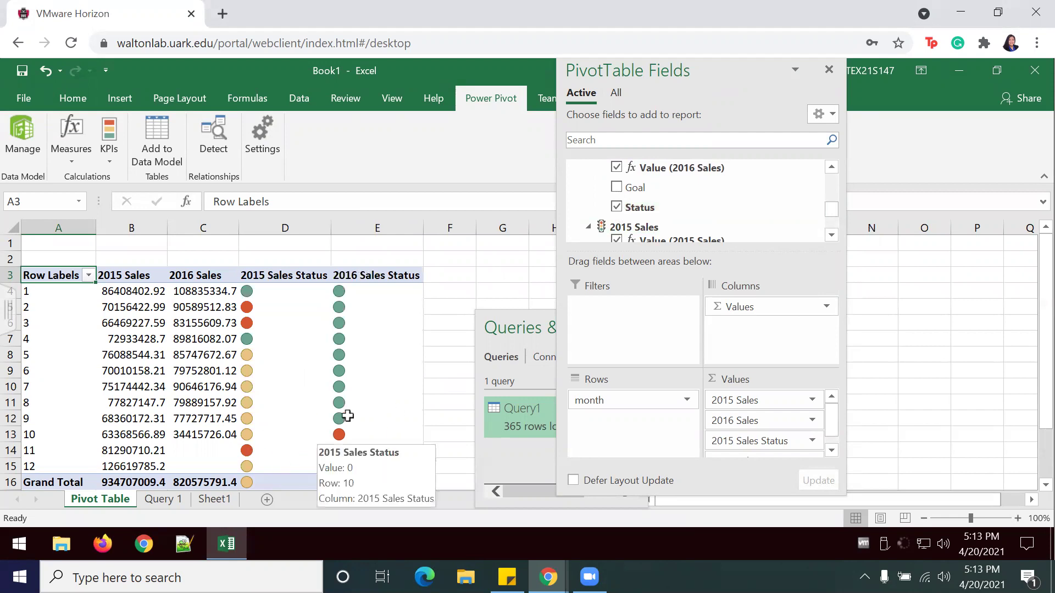
click(616, 208)
click(616, 208)
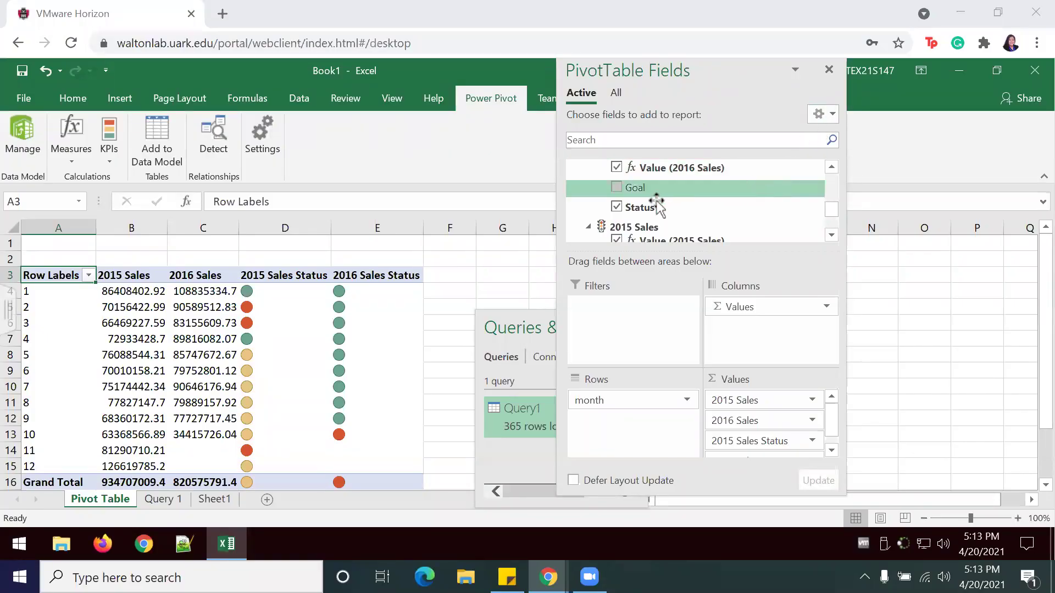
Put day above month in Rows and remove 2016 Sales and 2015 Sales from Values.
drag(831, 214, 830, 165)
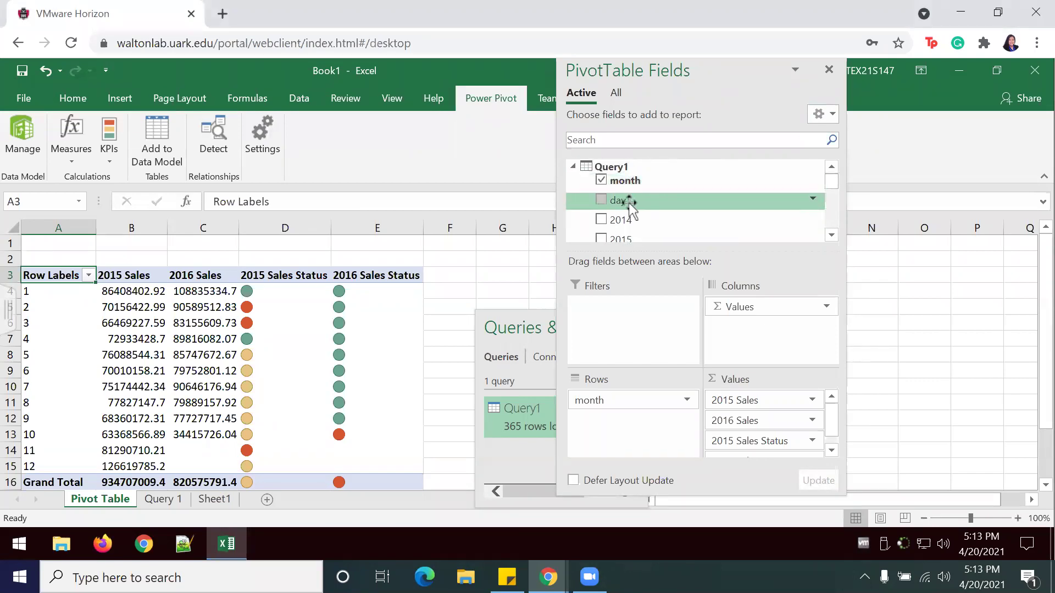
drag(629, 201, 603, 398)
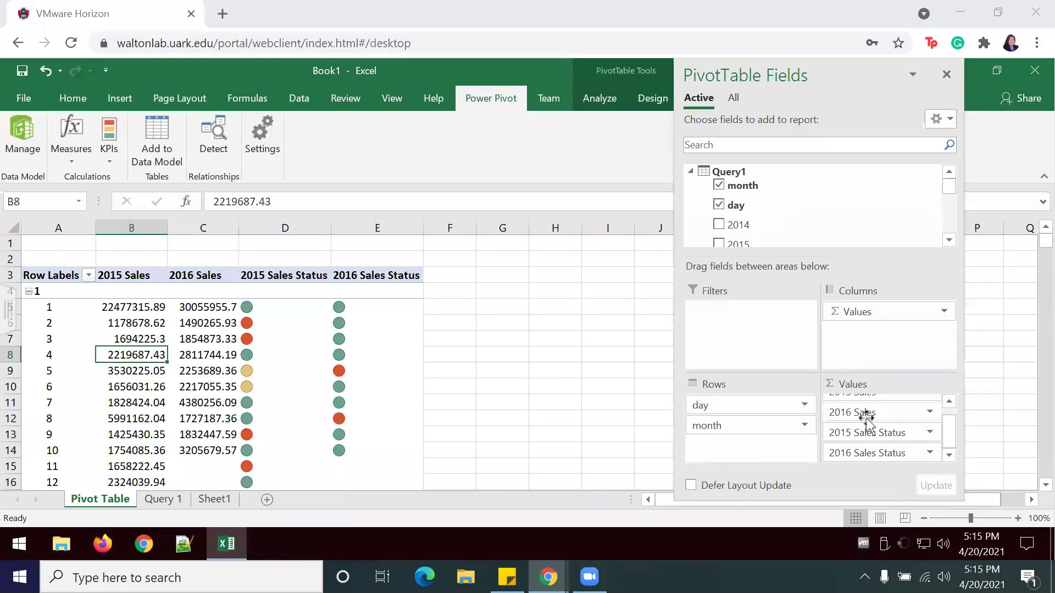
drag(866, 417, 595, 408)
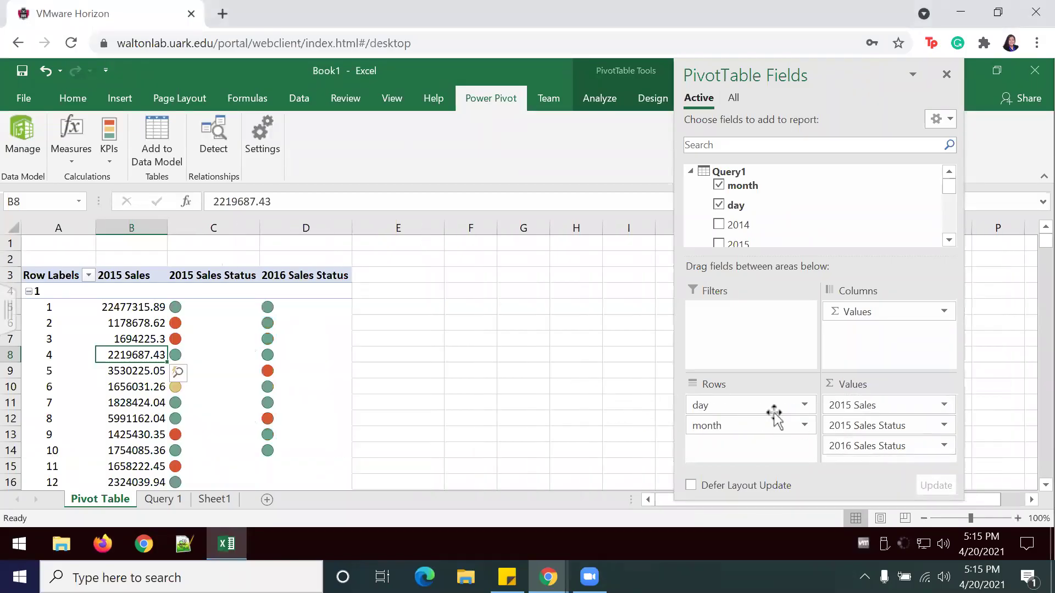
drag(841, 405, 575, 391)
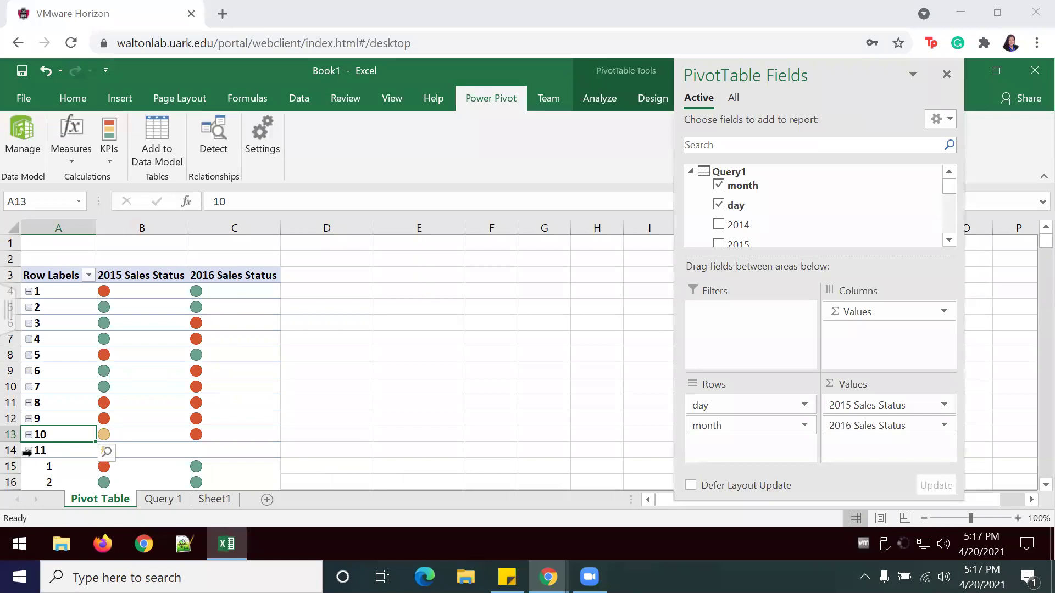
Collapse the month rows under days 11 through 15.
click(29, 451)
click(29, 466)
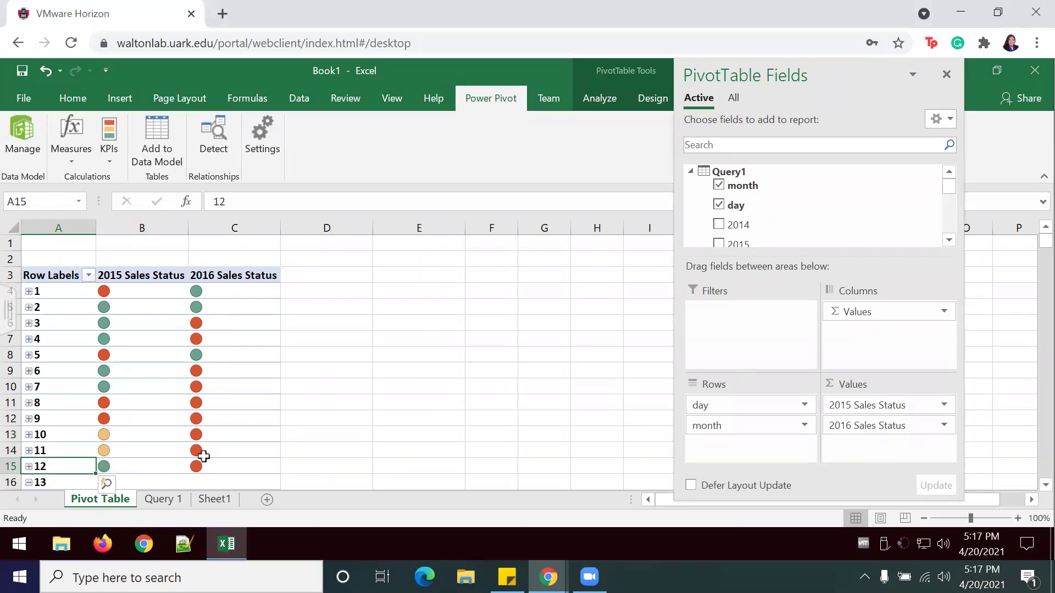
scroll(332, 396, down, 2)
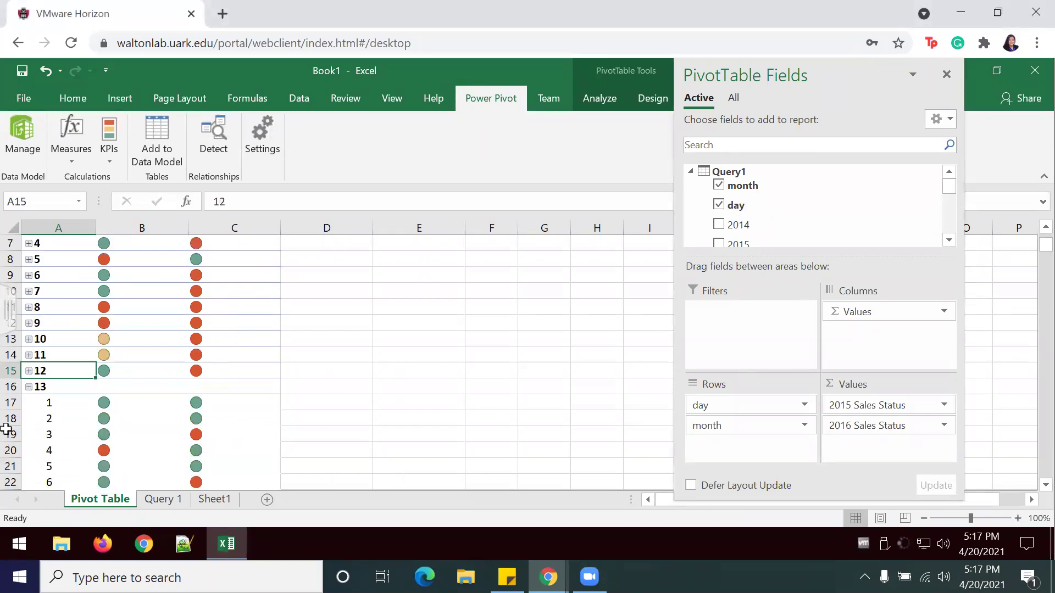
click(29, 387)
scroll(25, 307, down, 2)
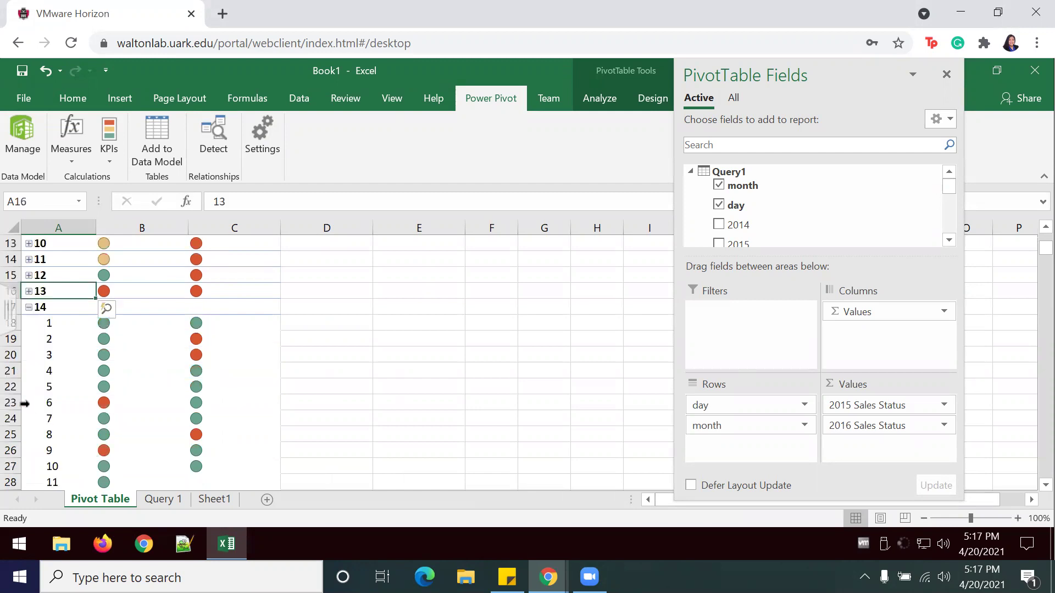
click(24, 310)
click(29, 307)
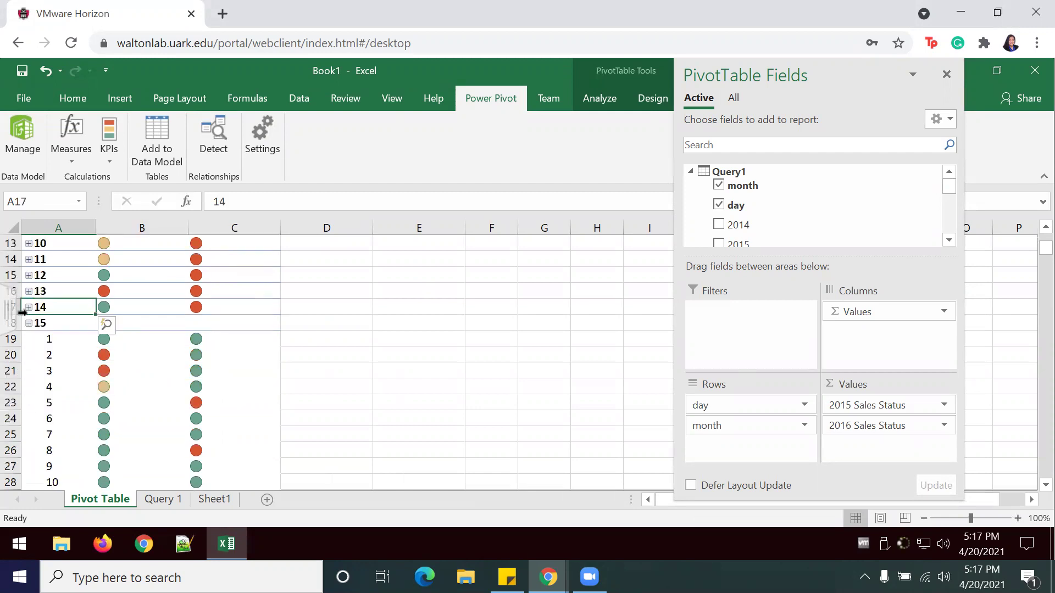
click(23, 325)
click(29, 323)
Return to the top of the pivot and expand then collapse day 1 to check its months.
scroll(126, 403, down, 10)
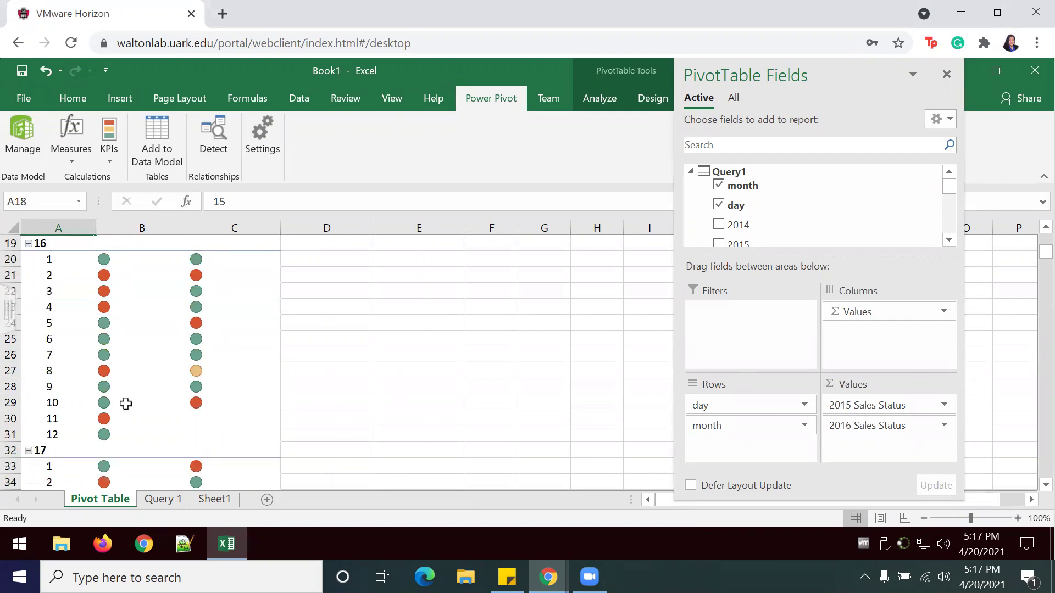
scroll(125, 402, down, 10)
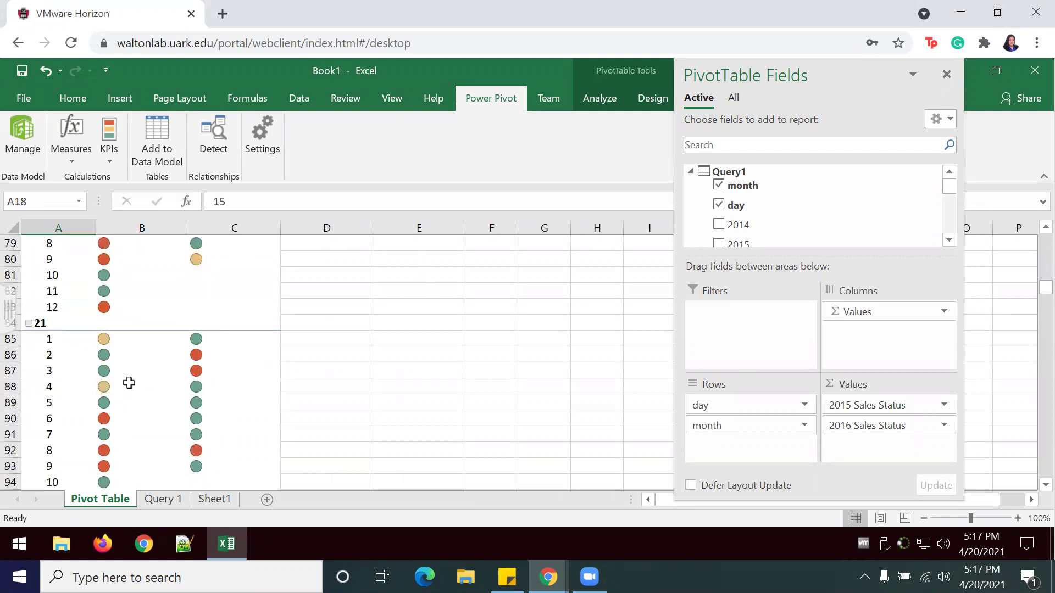
scroll(132, 379, up, 18)
scroll(132, 364, up, 6)
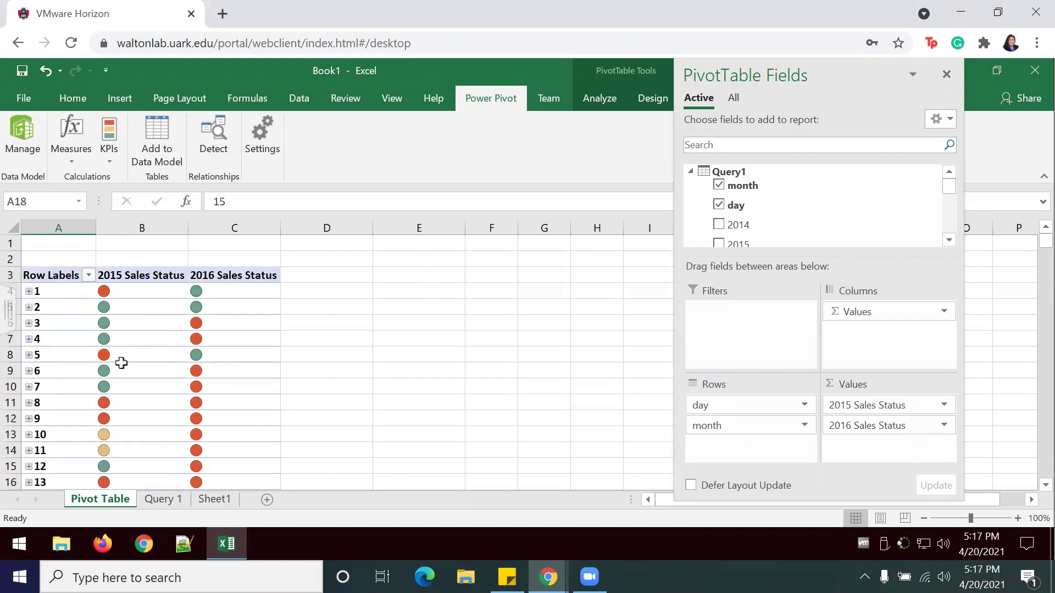
click(28, 291)
click(27, 291)
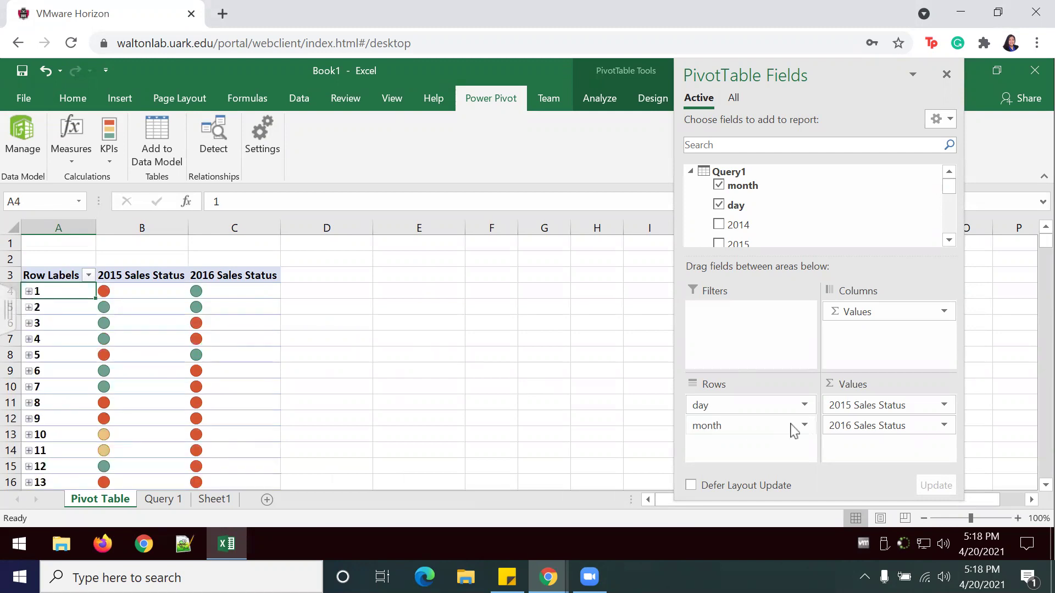